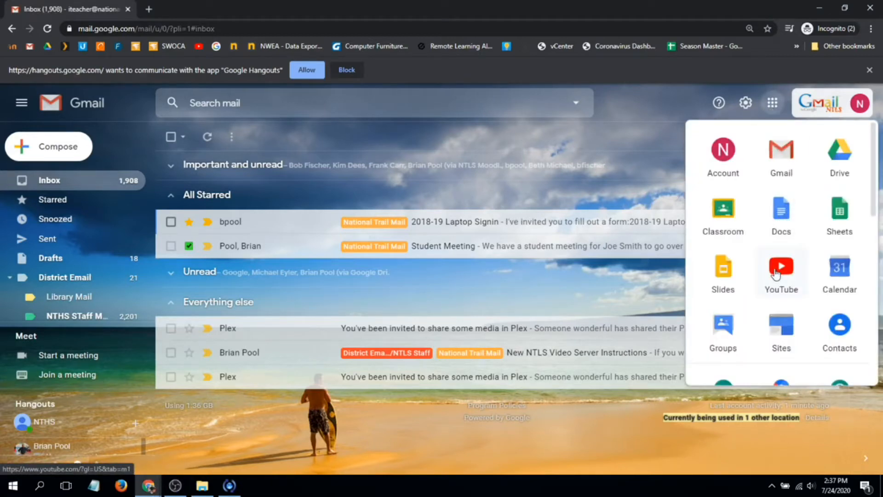
# Step: Launch YouTube in a new tab from Gmail's Google apps menu
pyautogui.click(776, 273)
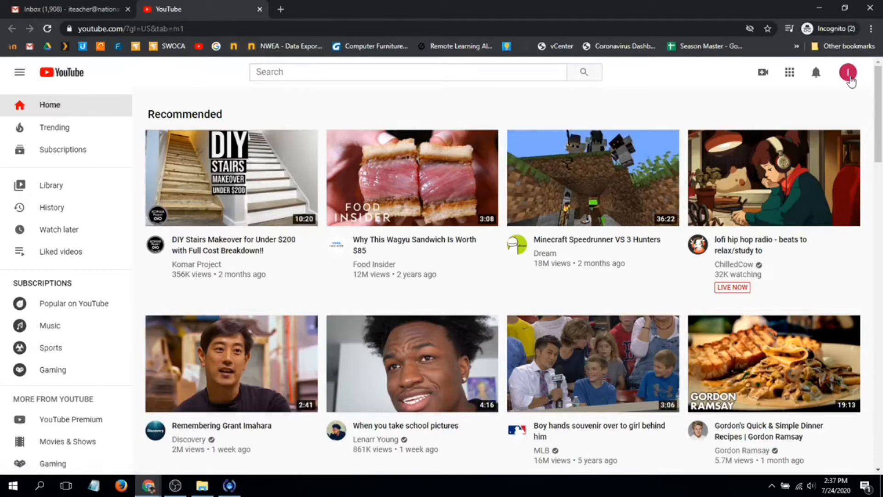
# Step: From the avatar menu's Settings, begin creating a channel for the signed-in account
pyautogui.click(849, 75)
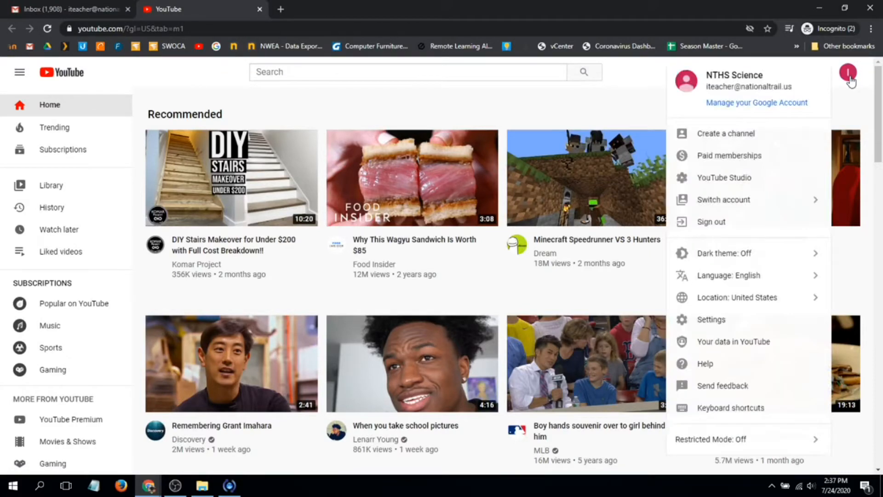
pyautogui.click(726, 320)
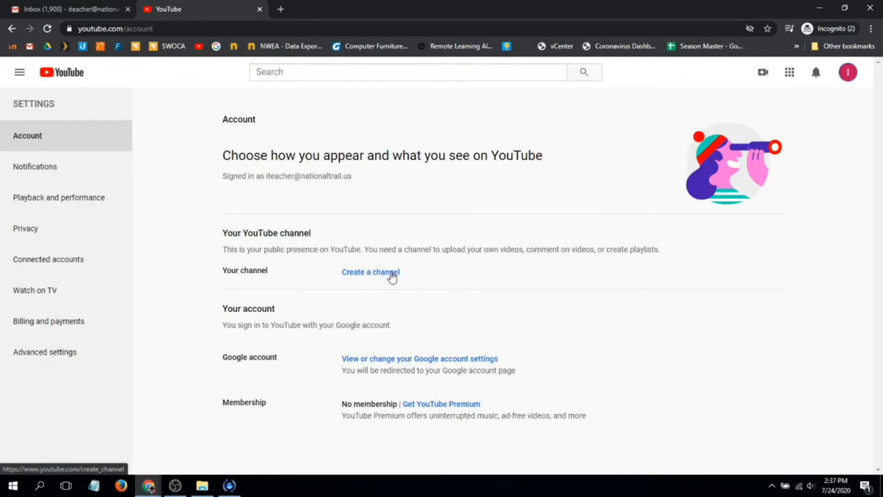
pyautogui.click(376, 276)
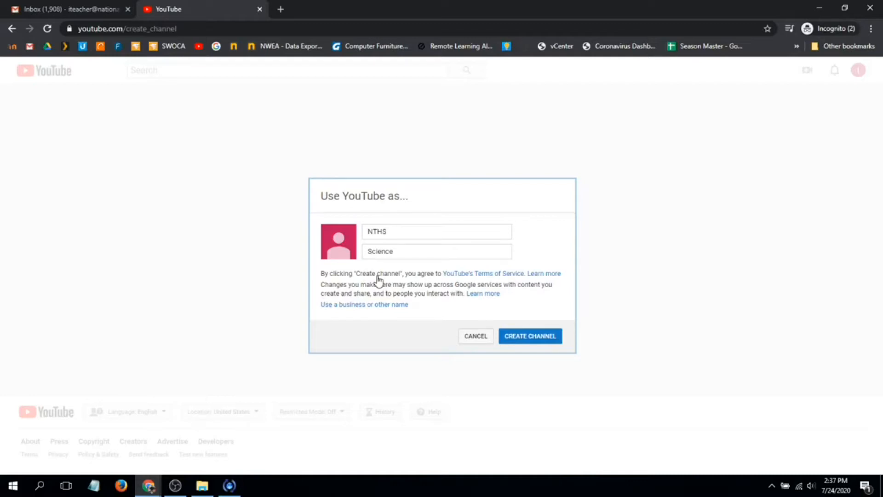
# Step: Replace the default NTHS Science name with the teacher's title and surname, then create the channel
pyautogui.doubleClick(401, 233)
pyautogui.write('NTMS 8th Grade')
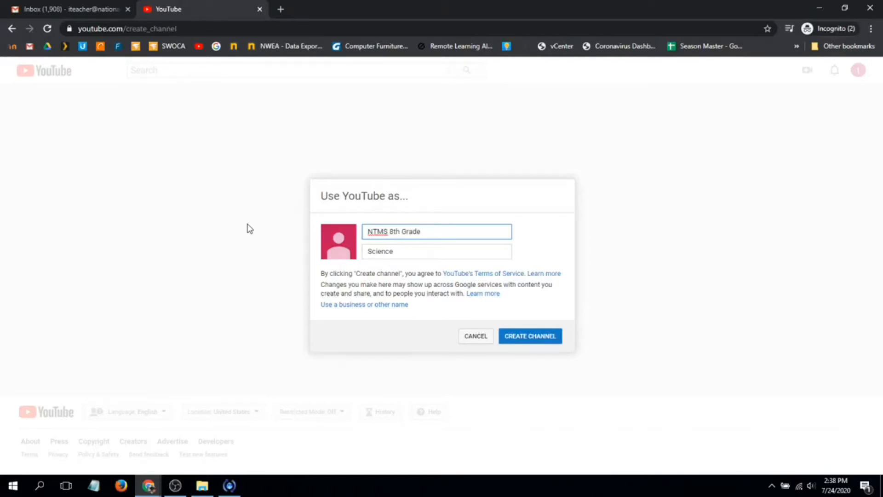
pyautogui.press('BackSpace')
pyautogui.press('BackSpace')
pyautogui.press('BackSpace')
pyautogui.press('BackSpace')
pyautogui.press('BackSpace')
pyautogui.press('BackSpace')
pyautogui.press('BackSpace')
pyautogui.press('BackSpace')
pyautogui.press('BackSpace')
pyautogui.press('BackSpace')
pyautogui.press('BackSpace')
pyautogui.press('BackSpace')
pyautogui.press('BackSpace')
pyautogui.press('BackSpace')
pyautogui.write('Mr.')
pyautogui.press('Tab')
pyautogui.write('Pool')
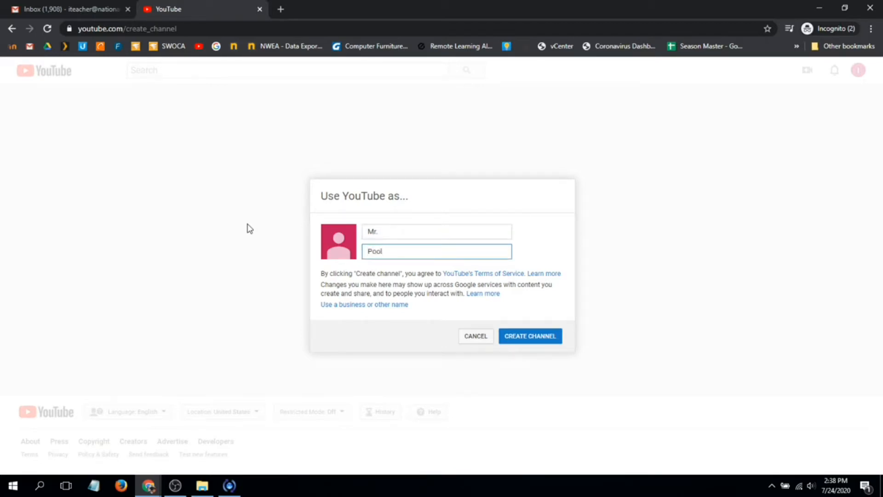
pyautogui.click(516, 344)
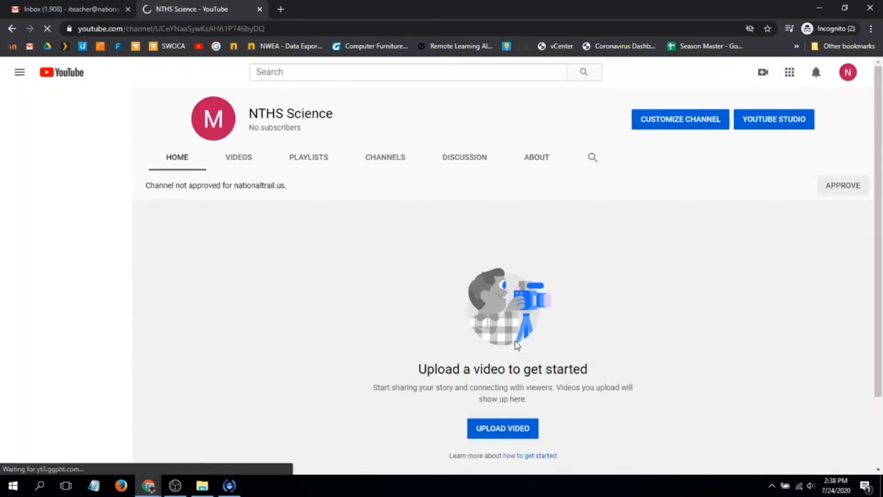
# Step: Reload the new channel page and approve the channel for nationaltrail.us
pyautogui.click(47, 30)
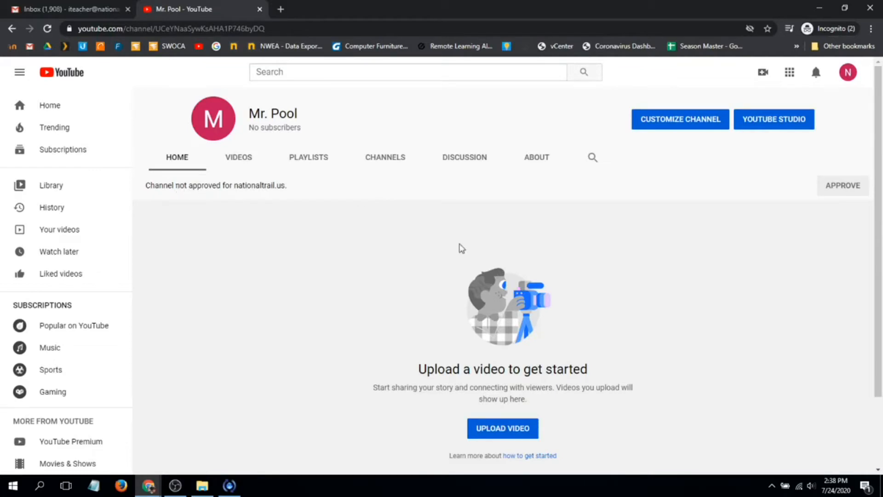
pyautogui.click(852, 193)
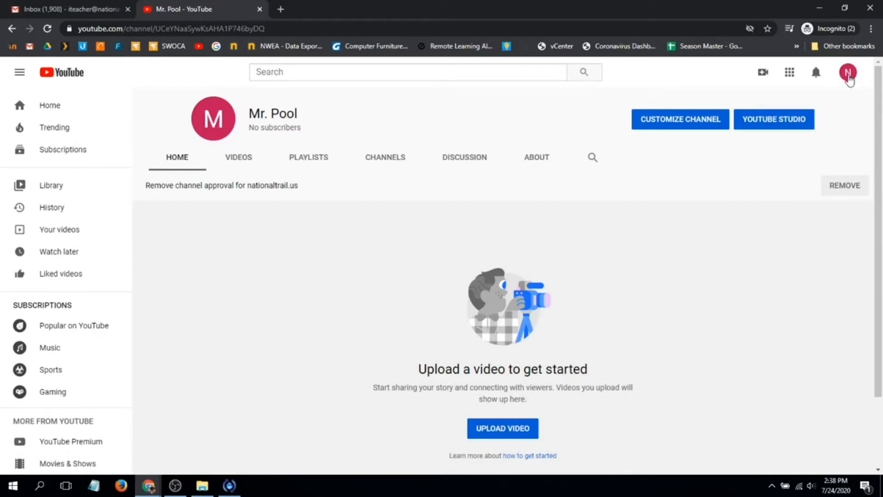
pyautogui.click(848, 76)
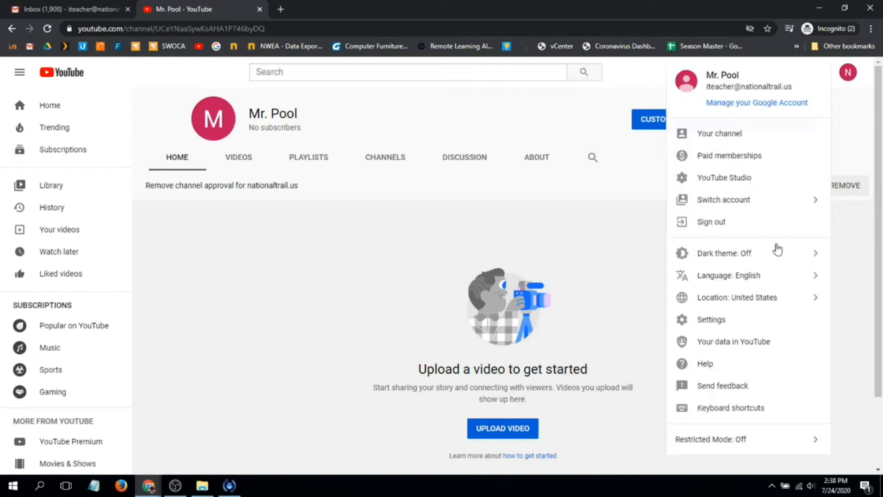
# Step: Enable longer-than-15-minute videos under Channel status and features, triggering phone verification
pyautogui.click(729, 321)
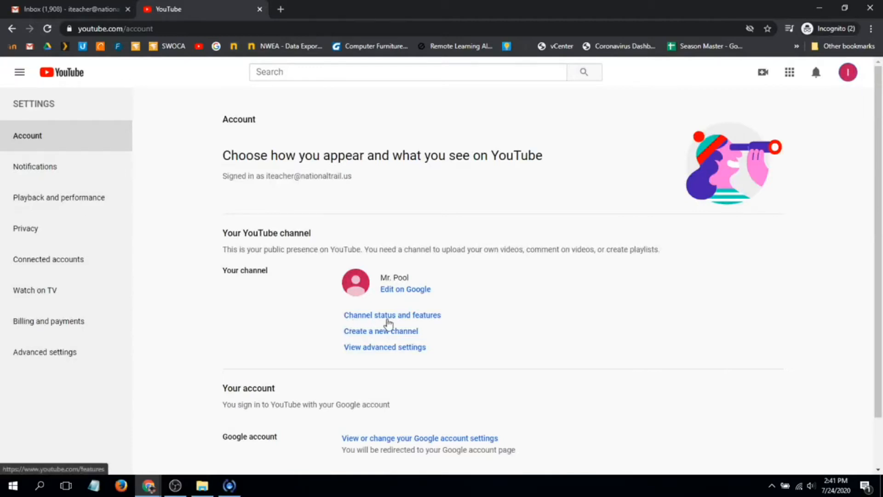
pyautogui.click(394, 316)
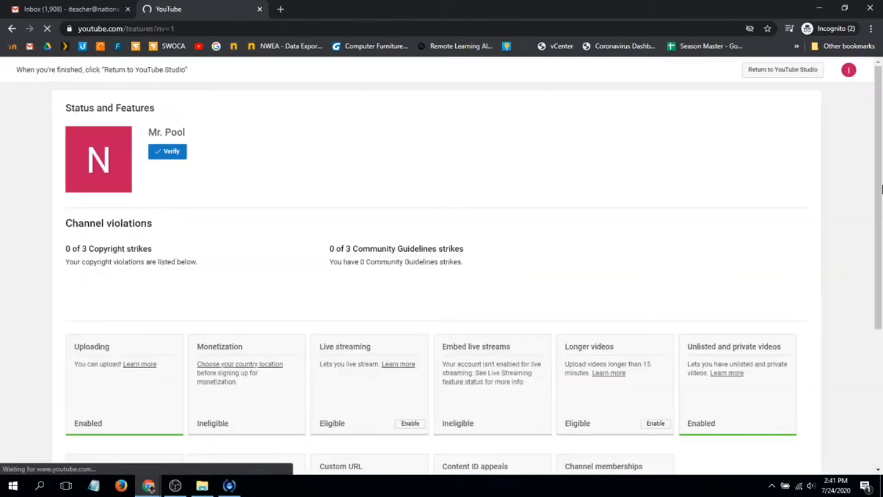
pyautogui.scroll(-2, 881, 216)
pyautogui.moveTo(880, 216); pyautogui.dragTo(881, 246)
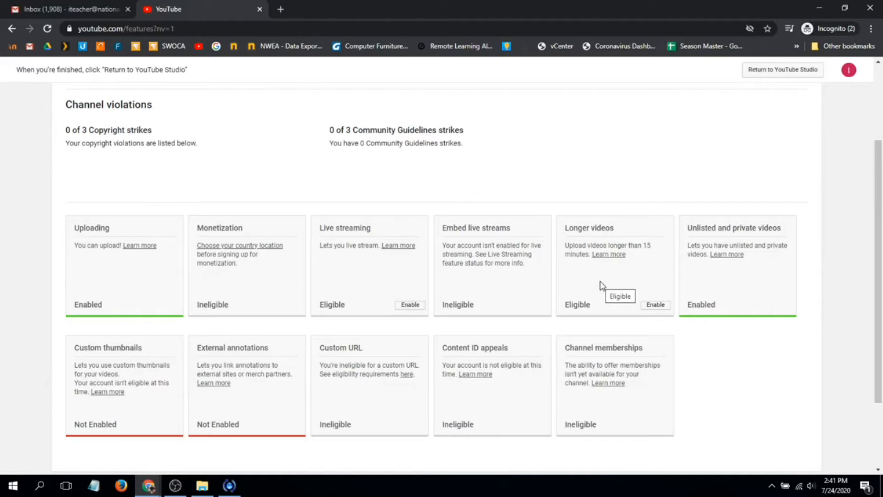
pyautogui.click(655, 305)
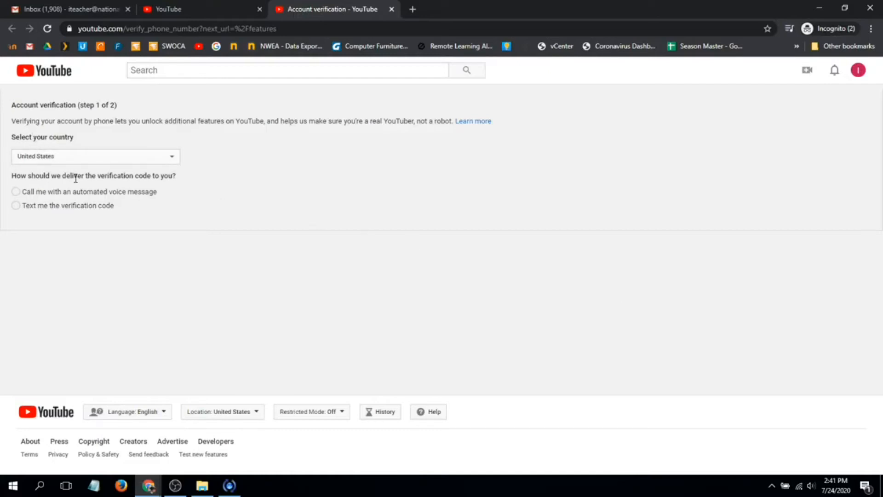
# Step: Verify the account with an automated voice call and submit the six-digit code it gives
pyautogui.click(17, 193)
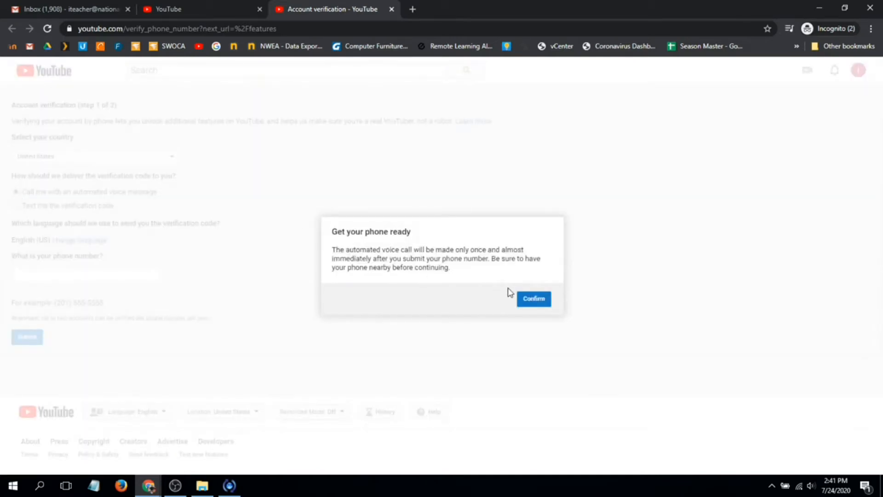
pyautogui.click(534, 300)
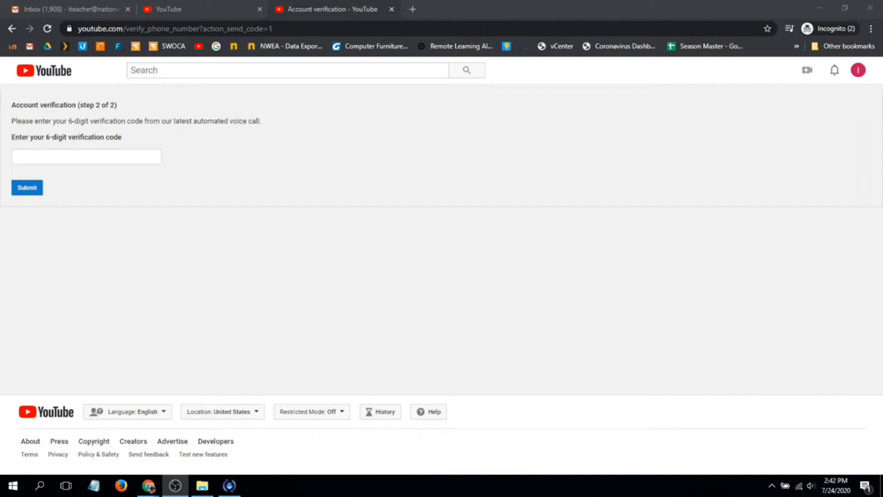
pyautogui.click(129, 158)
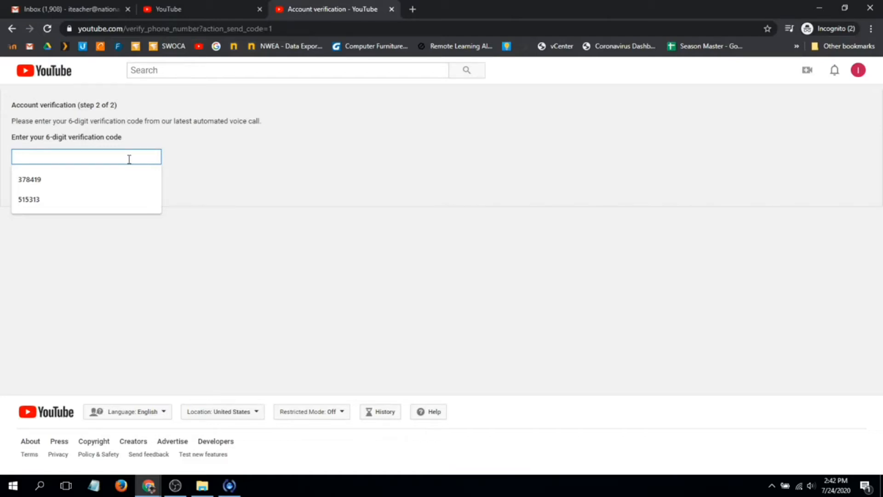
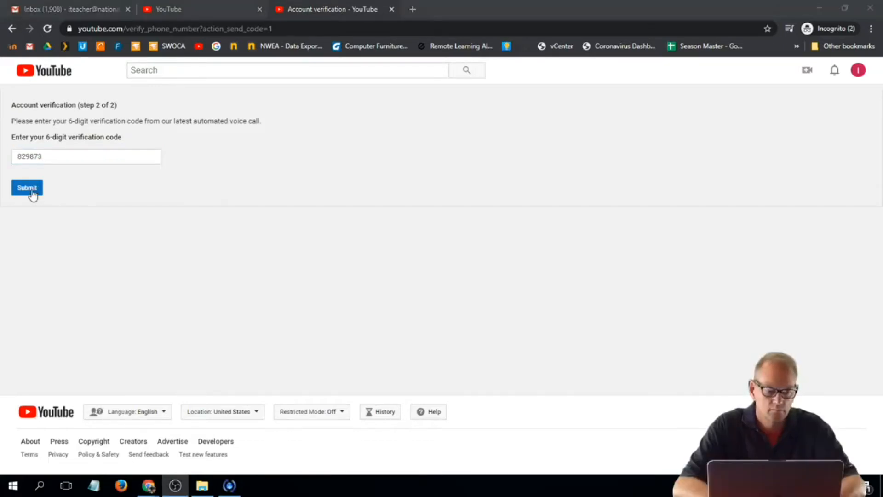
pyautogui.click(32, 194)
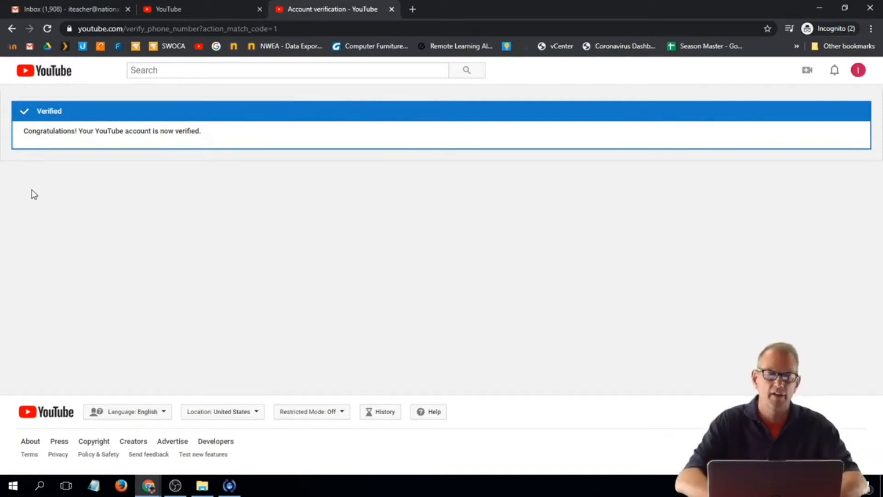
# Step: Request live streaming under Channel status and features, then close the live streaming tab
pyautogui.click(858, 73)
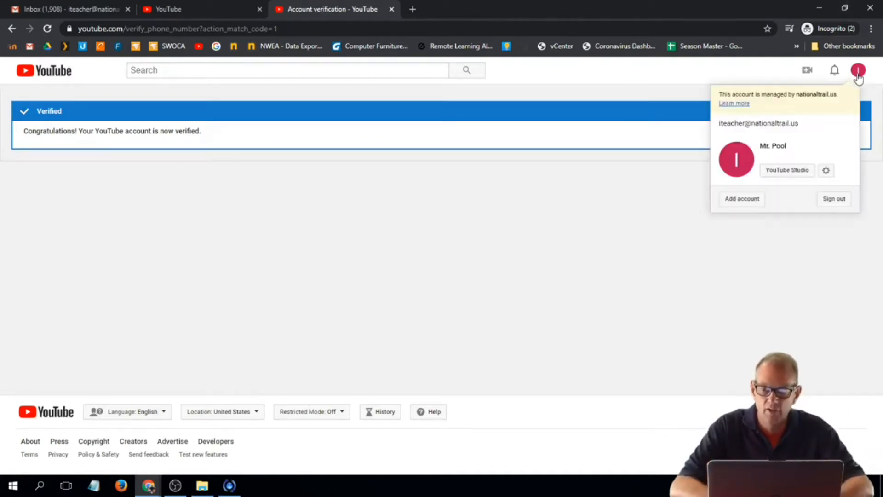
pyautogui.click(827, 171)
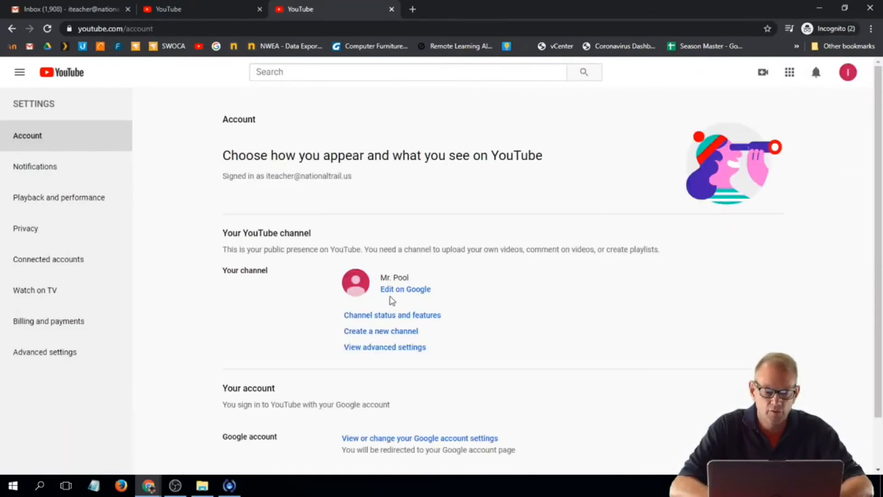
pyautogui.click(395, 318)
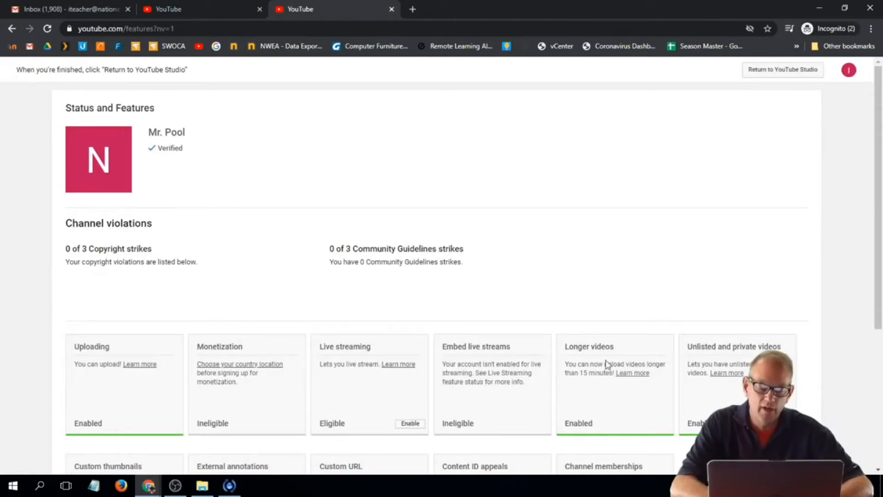
pyautogui.click(410, 423)
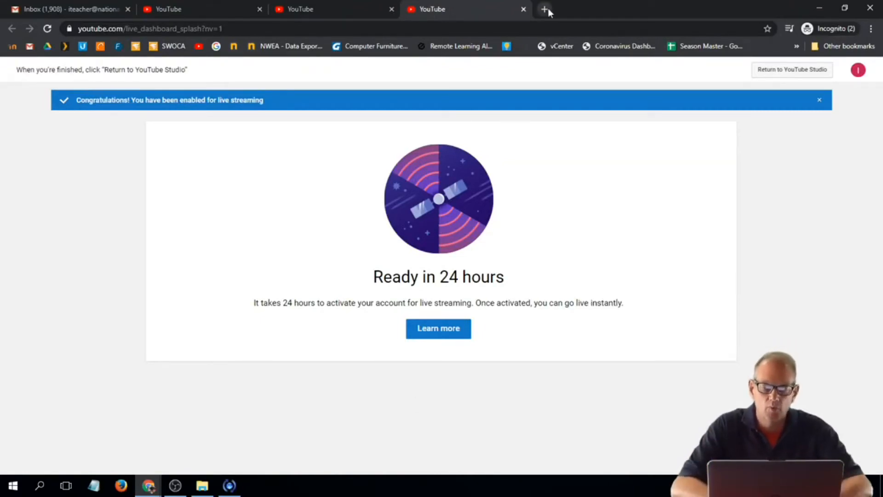
pyautogui.click(528, 9)
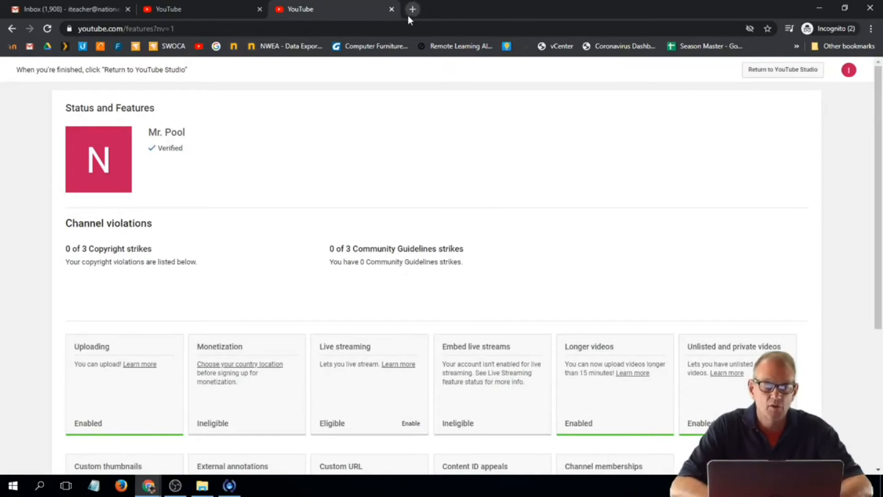
# Step: Close the extra YouTube tab and go to YouTube Studio for the channel
pyautogui.click(391, 9)
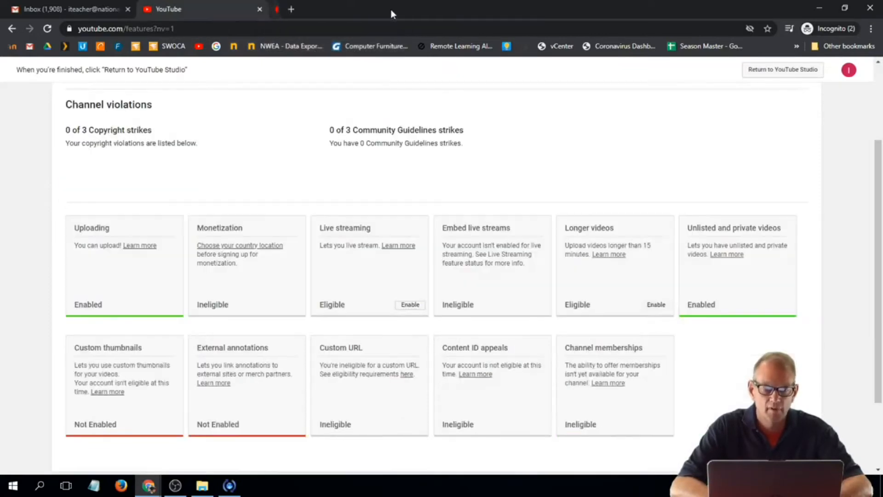
pyautogui.click(849, 71)
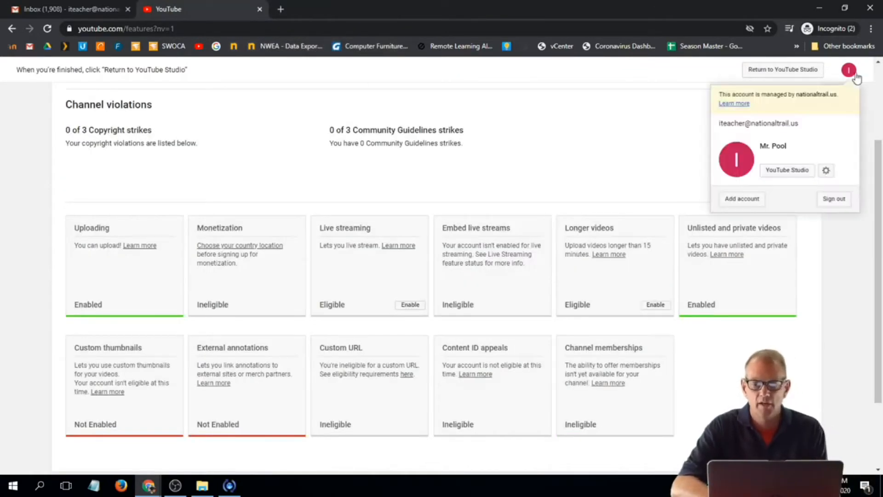
pyautogui.click(793, 174)
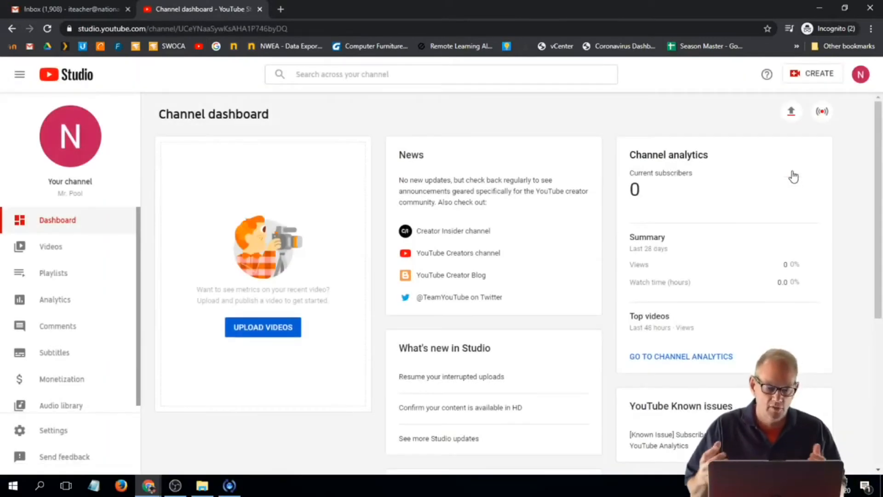
# Step: Set the default upload description to the teacher's high school class recordings note, with Unlisted visibility
pyautogui.scroll(-1, 598, 216)
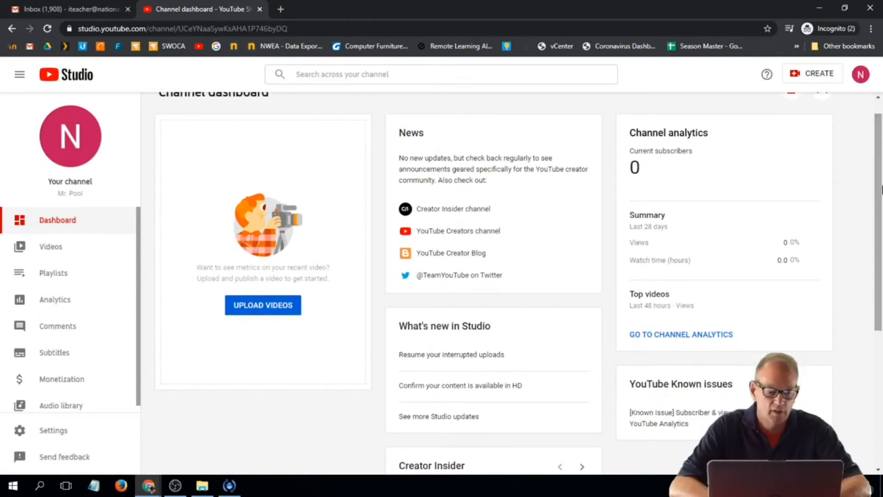
pyautogui.click(49, 433)
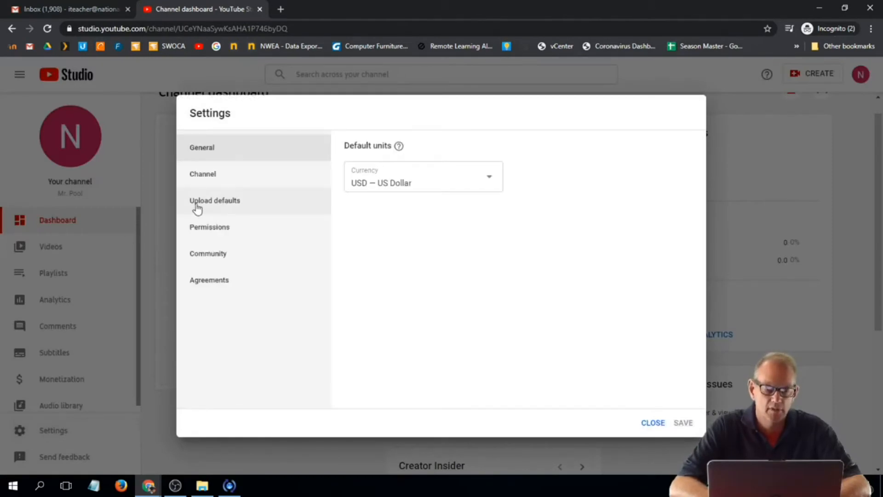
pyautogui.click(246, 214)
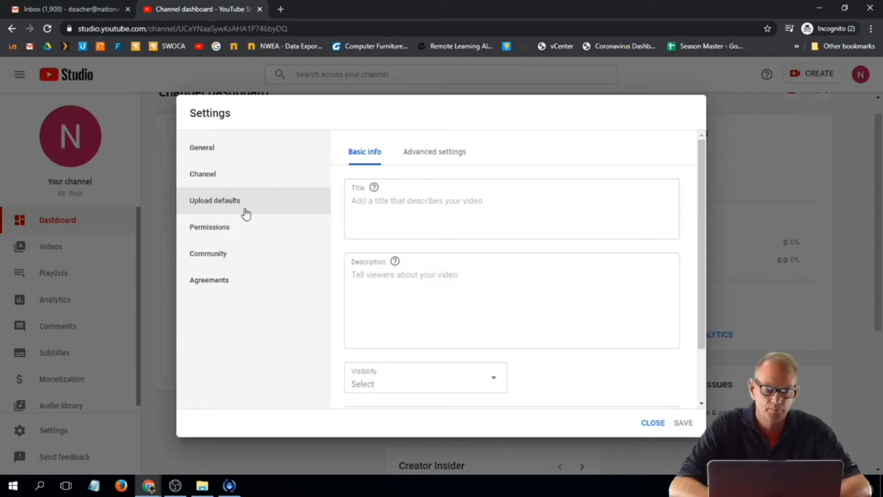
pyautogui.click(530, 306)
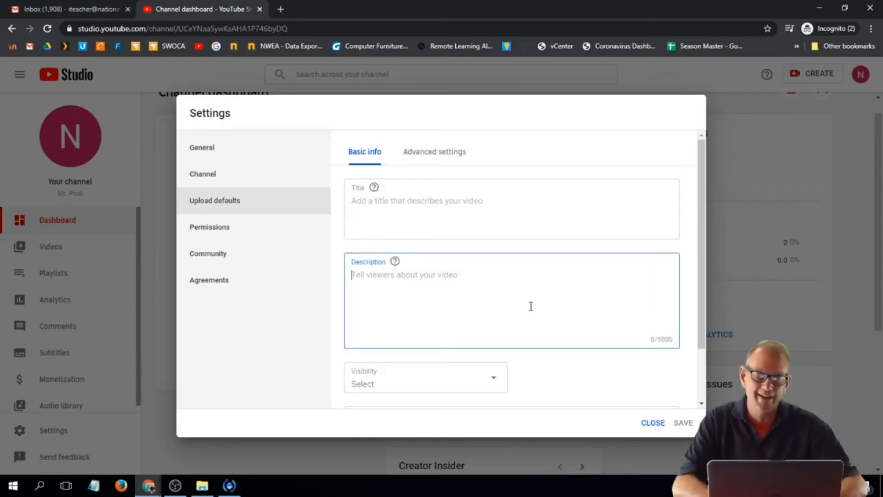
pyautogui.write('Mr. ')
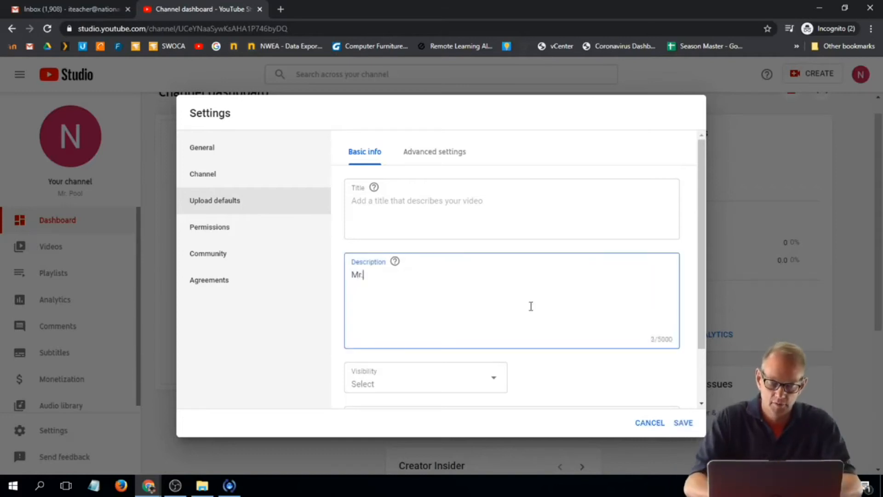
pyautogui.write("Pool's ")
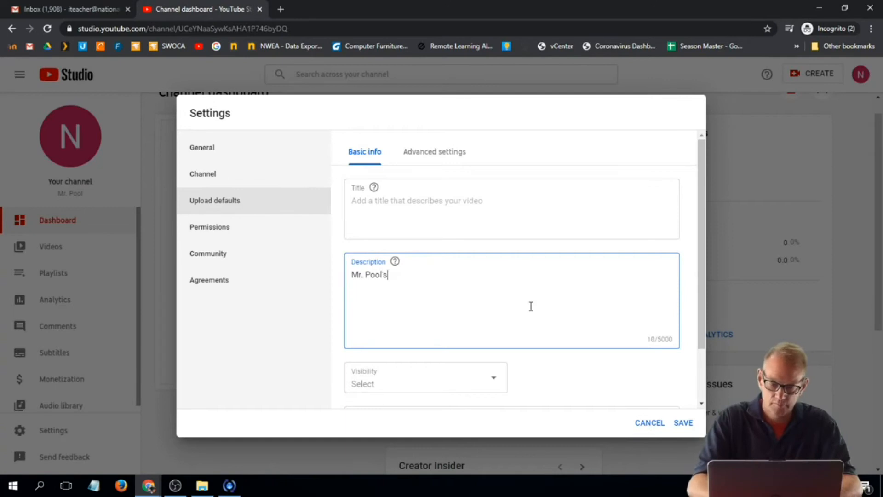
pyautogui.write('high school class recordin')
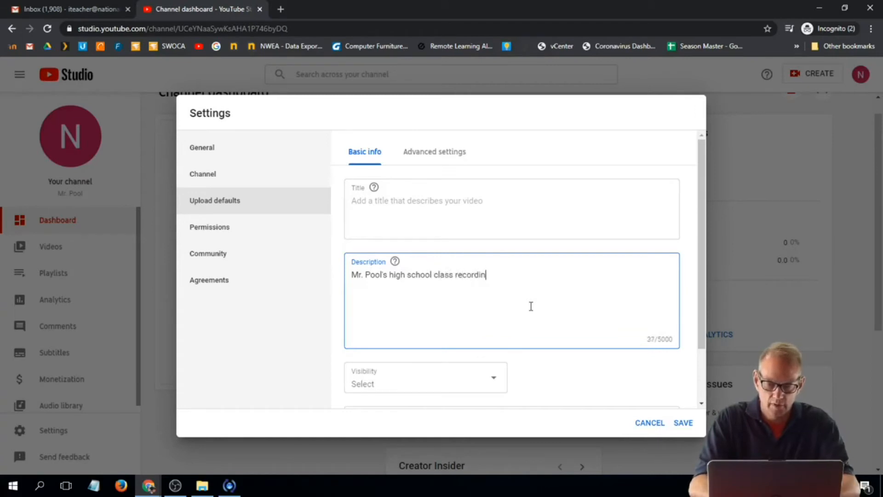
pyautogui.write('gs.')
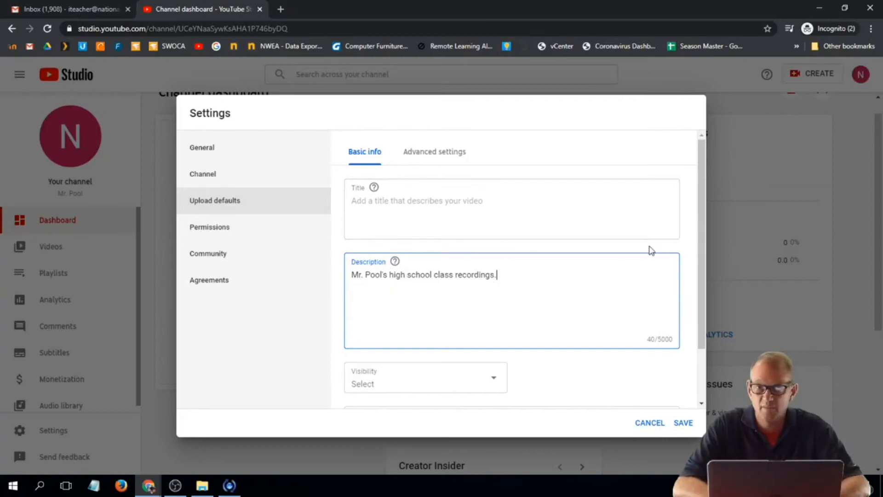
pyautogui.moveTo(701, 265); pyautogui.dragTo(706, 354)
pyautogui.click(475, 316)
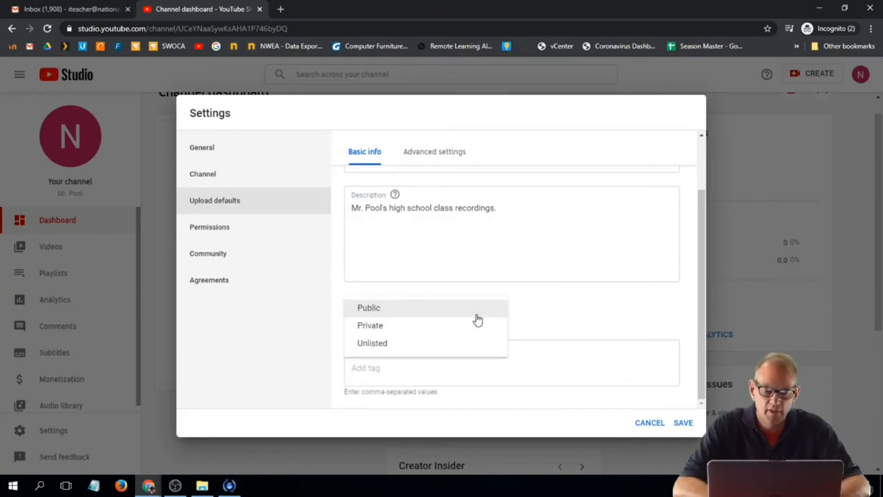
pyautogui.click(404, 350)
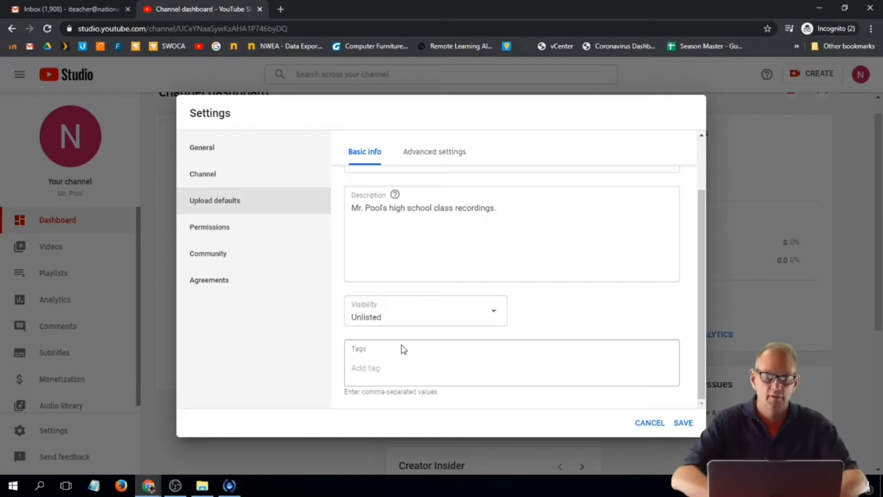
# Step: Set the advanced default category to Education and certify content never aired on U.S. TV
pyautogui.click(432, 159)
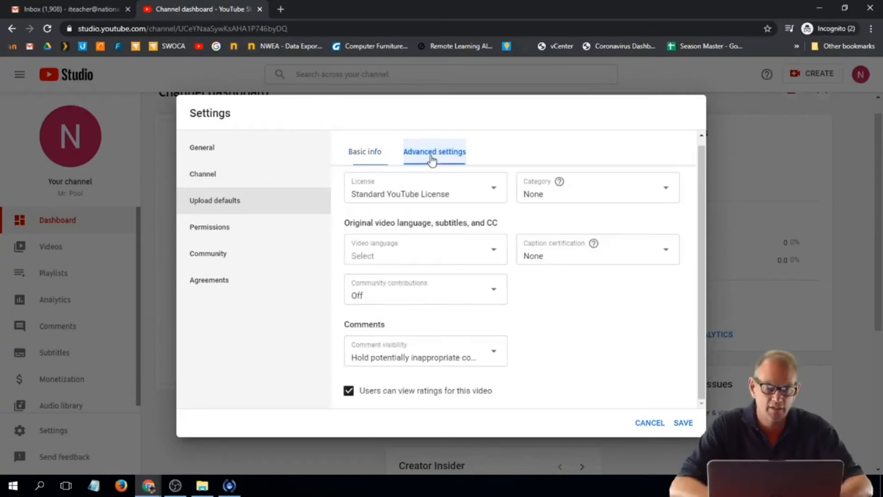
pyautogui.click(580, 194)
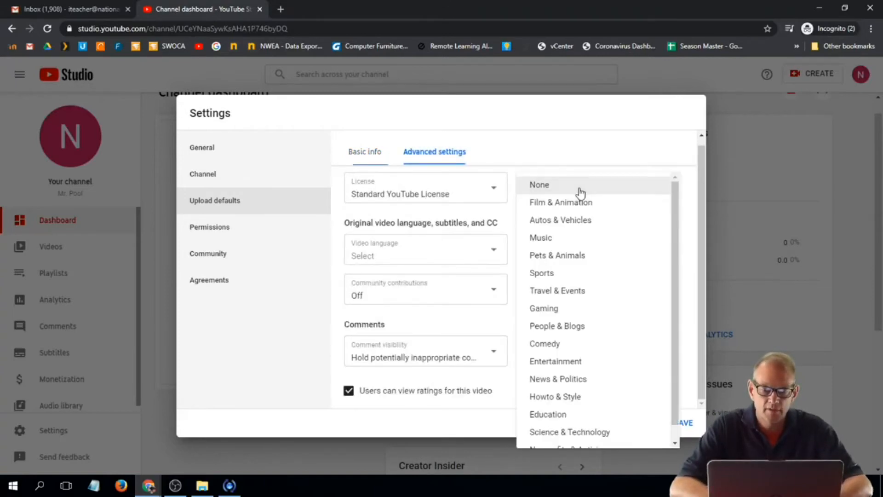
pyautogui.click(550, 415)
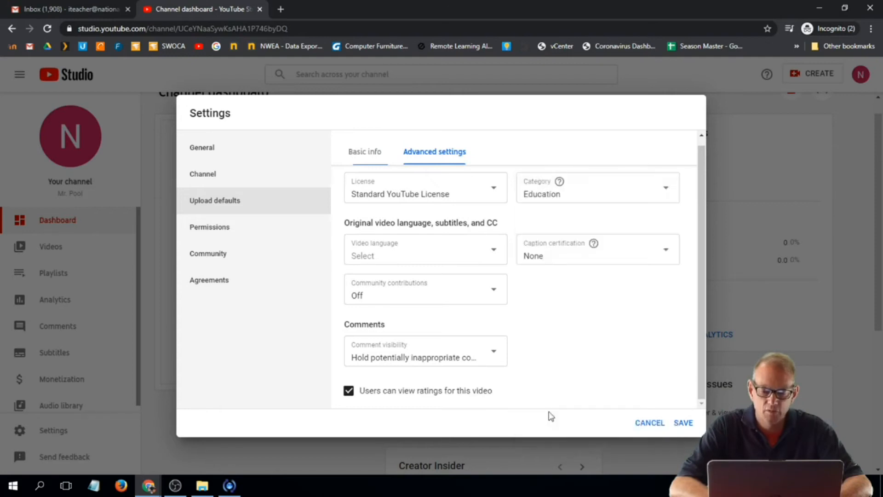
pyautogui.click(531, 254)
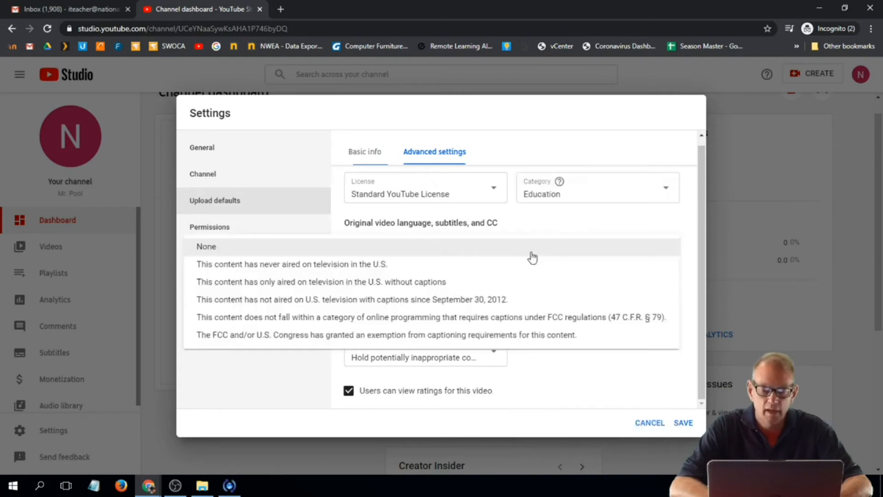
pyautogui.click(393, 266)
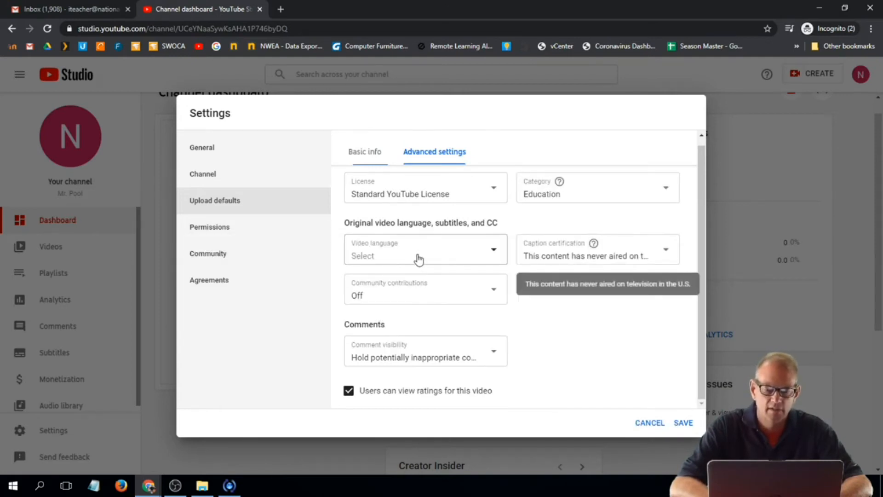
# Step: Set video language to English (United States), hold all comments for review, and save
pyautogui.click(418, 258)
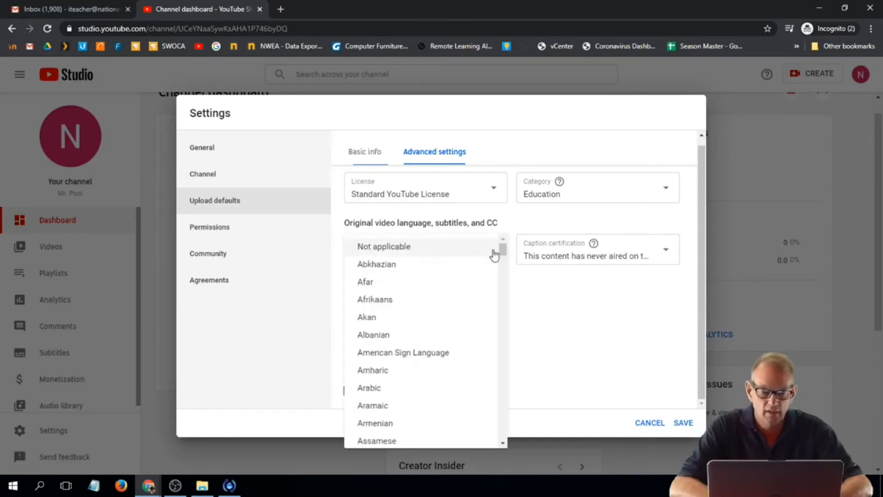
pyautogui.moveTo(503, 255); pyautogui.dragTo(503, 293)
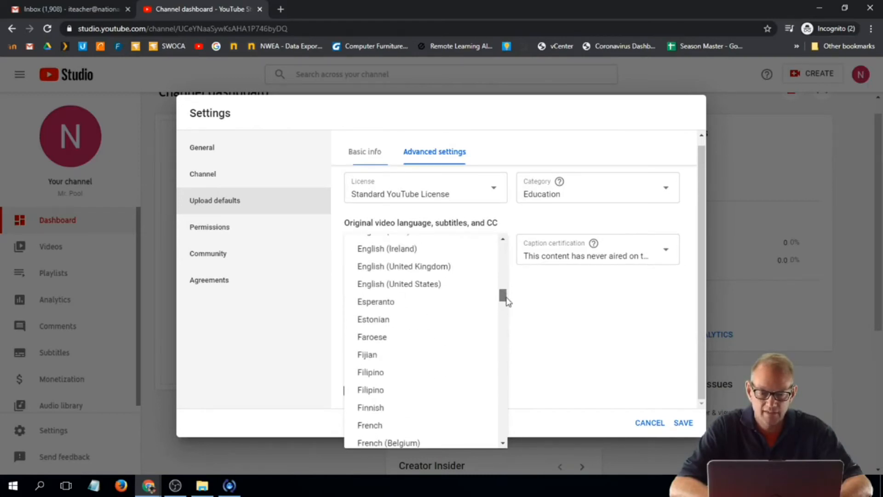
pyautogui.click(443, 292)
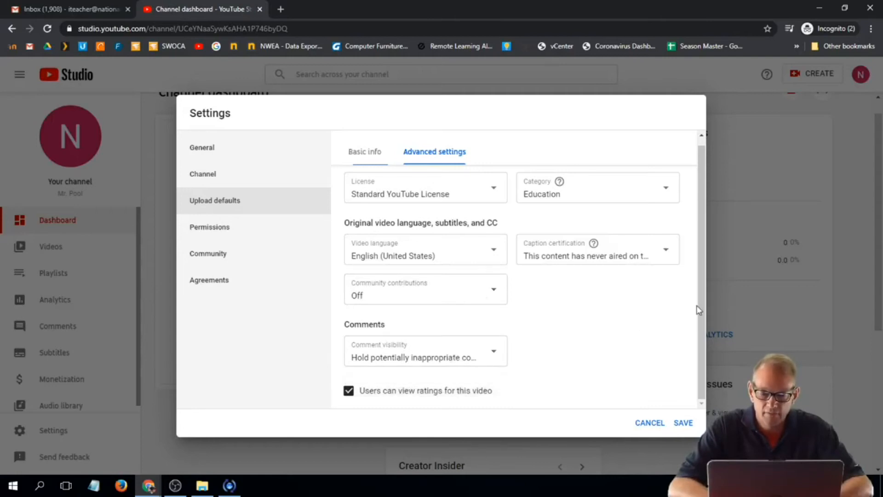
pyautogui.click(373, 359)
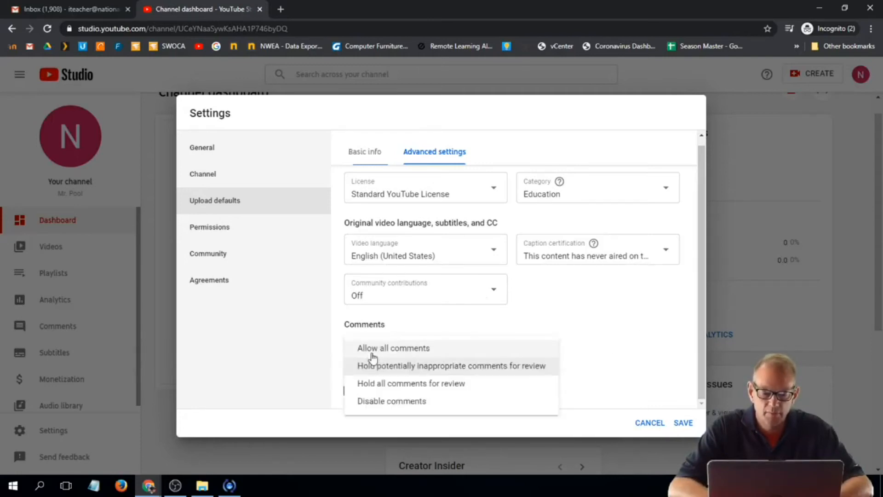
pyautogui.click(392, 385)
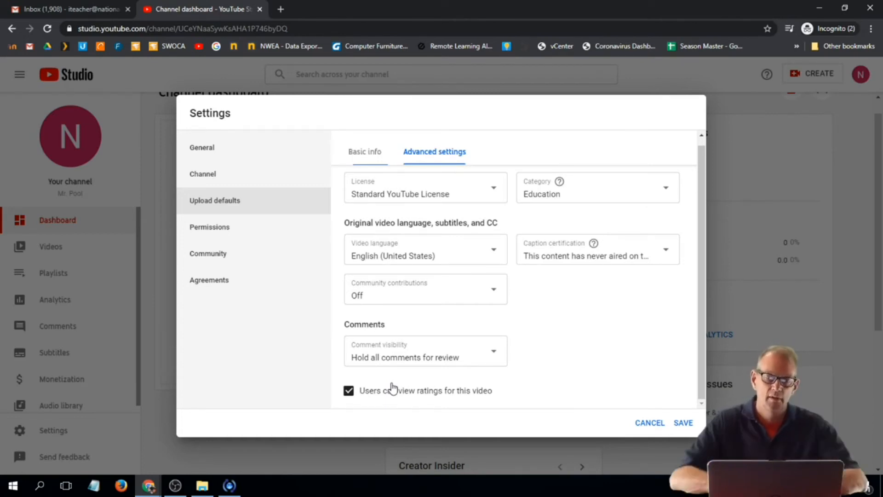
pyautogui.click(683, 423)
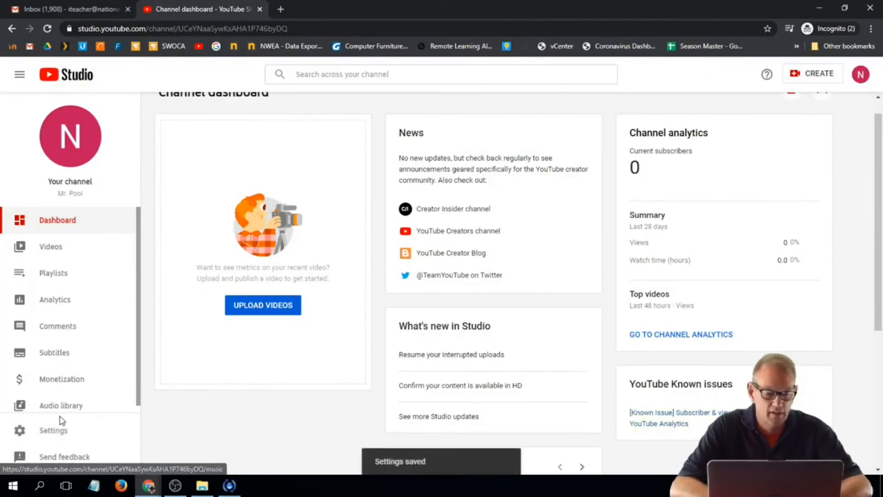
# Step: Look through the Community, Channel and General settings pages, then close the settings window
pyautogui.click(40, 428)
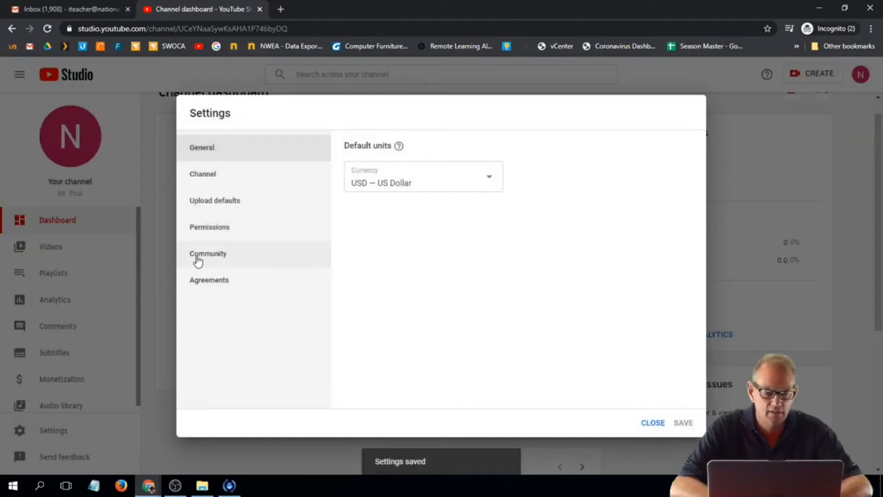
pyautogui.click(198, 260)
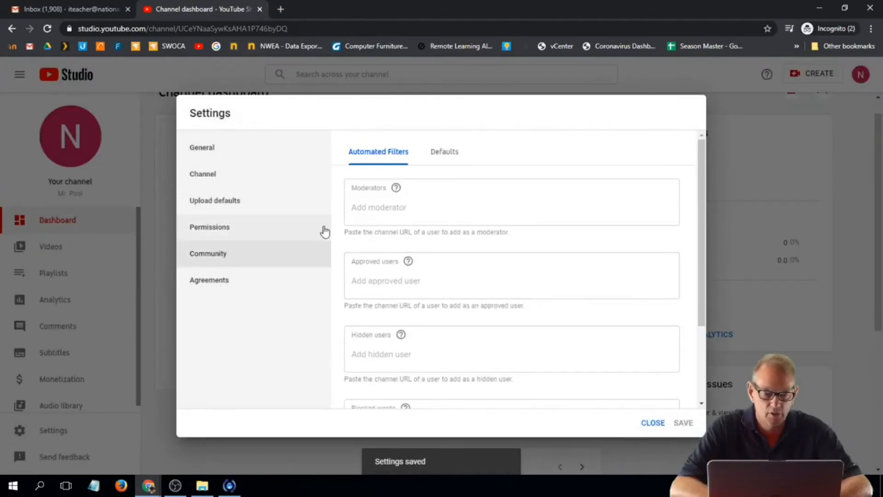
pyautogui.click(212, 184)
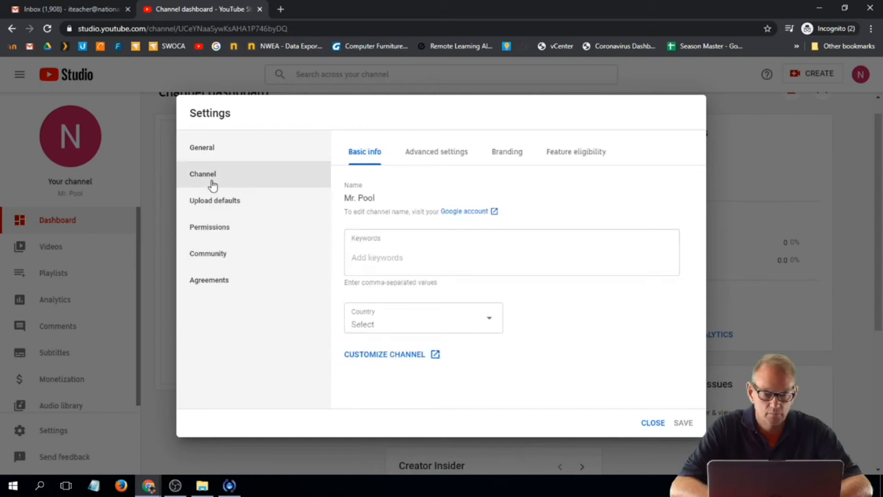
pyautogui.click(207, 146)
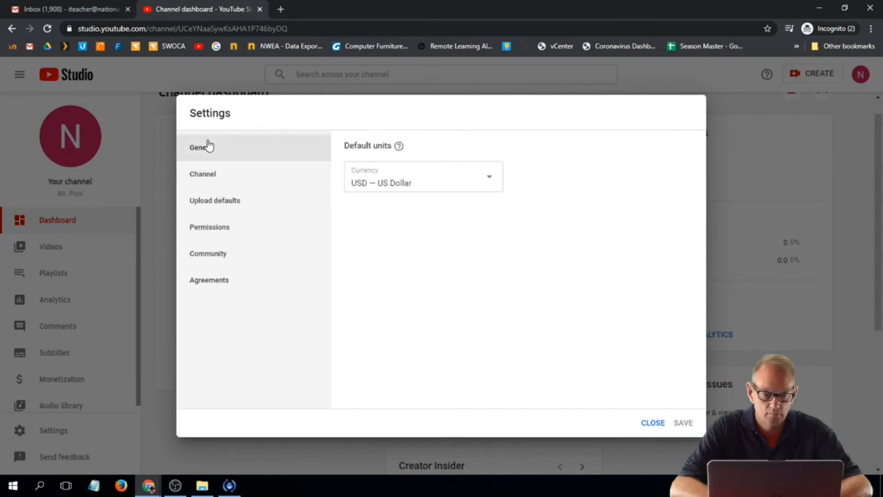
pyautogui.click(195, 176)
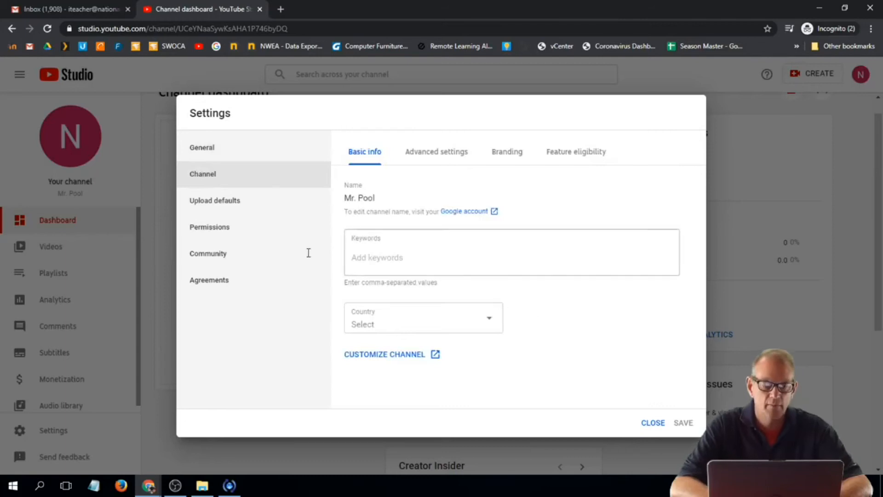
pyautogui.click(654, 424)
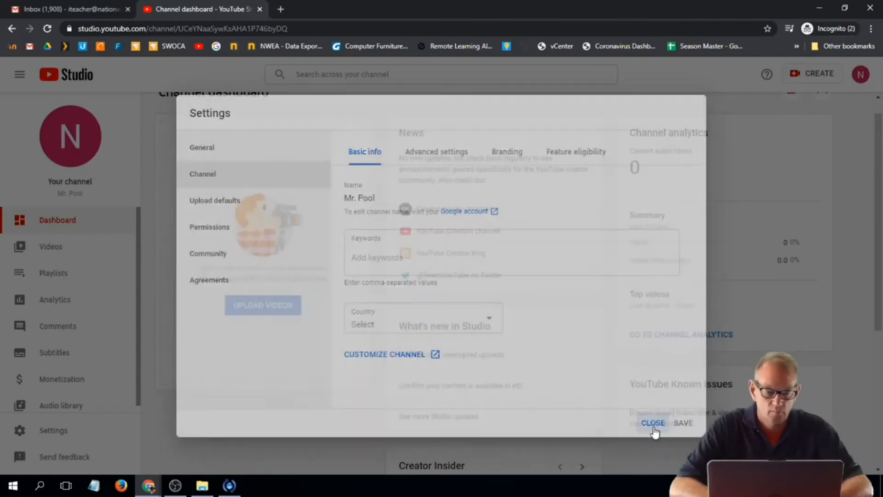
# Step: Set the channel's country to United States in Basic info
pyautogui.click(53, 431)
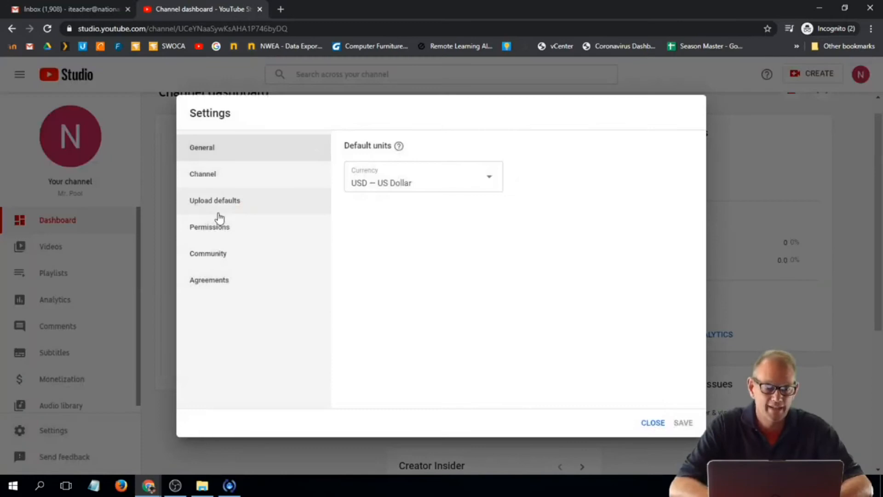
pyautogui.click(198, 179)
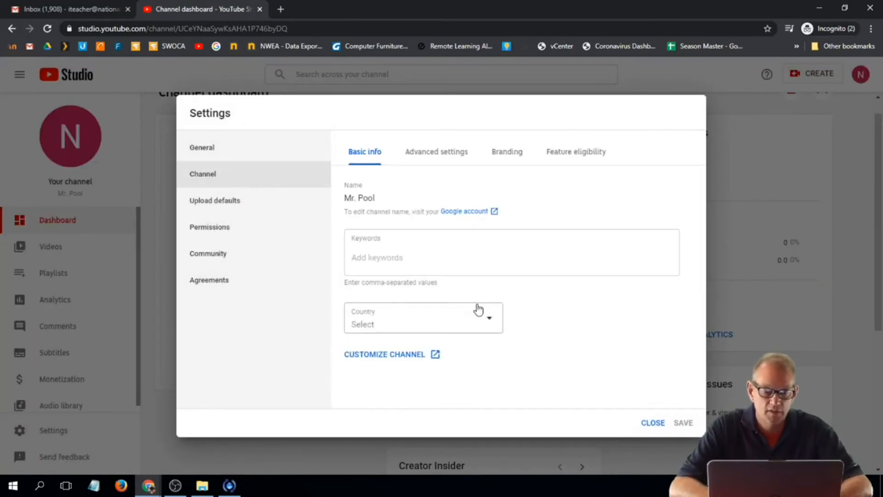
pyautogui.click(441, 318)
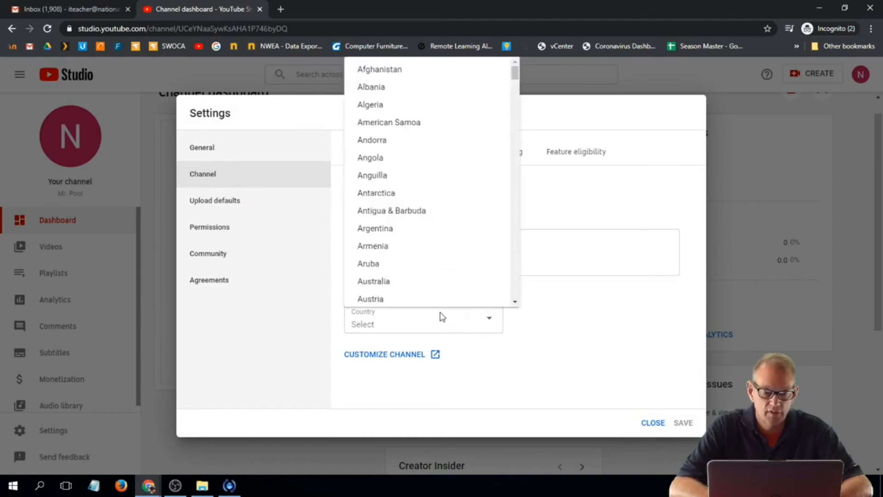
pyautogui.moveTo(514, 74); pyautogui.dragTo(525, 288)
pyautogui.click(438, 302)
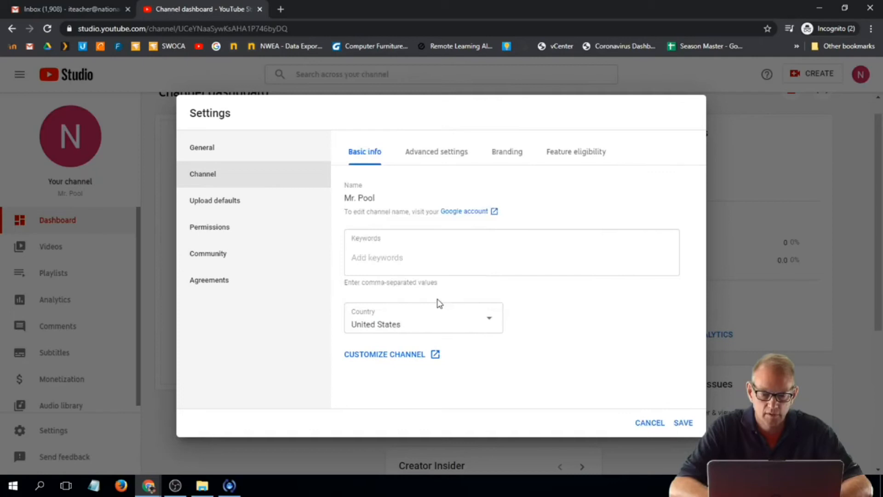
pyautogui.click(425, 152)
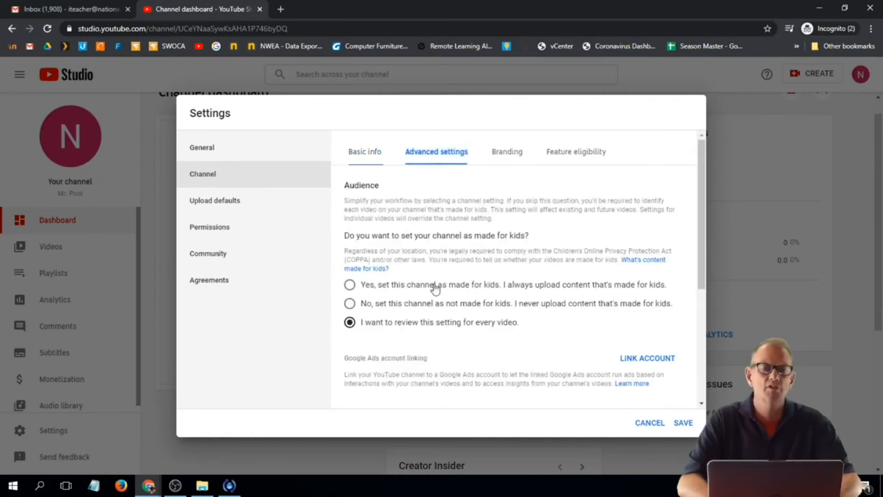
# Step: Choose 'Yes, set this channel as made for kids', tick 'Disable interest-based ads', and save
pyautogui.click(351, 285)
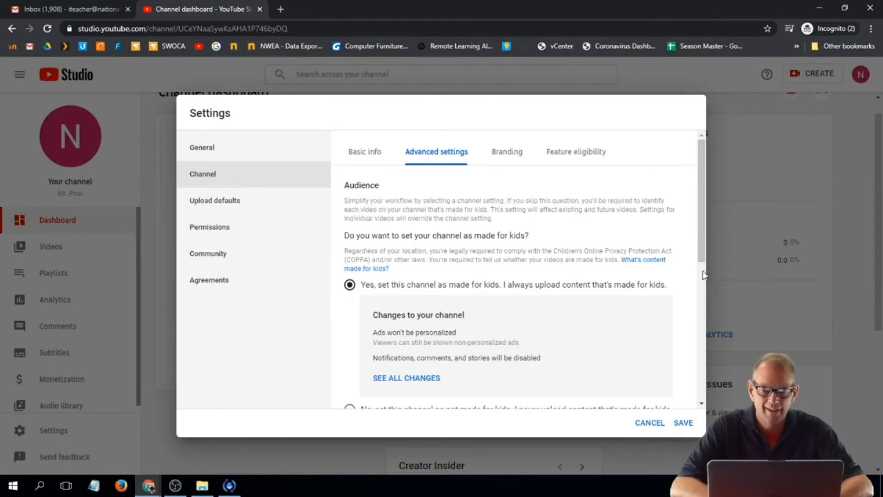
pyautogui.scroll(-7, 699, 298)
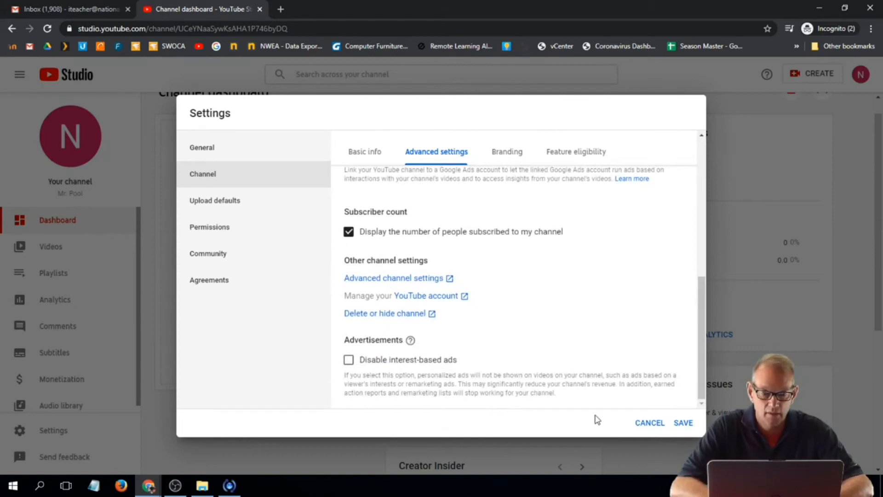
pyautogui.click(348, 361)
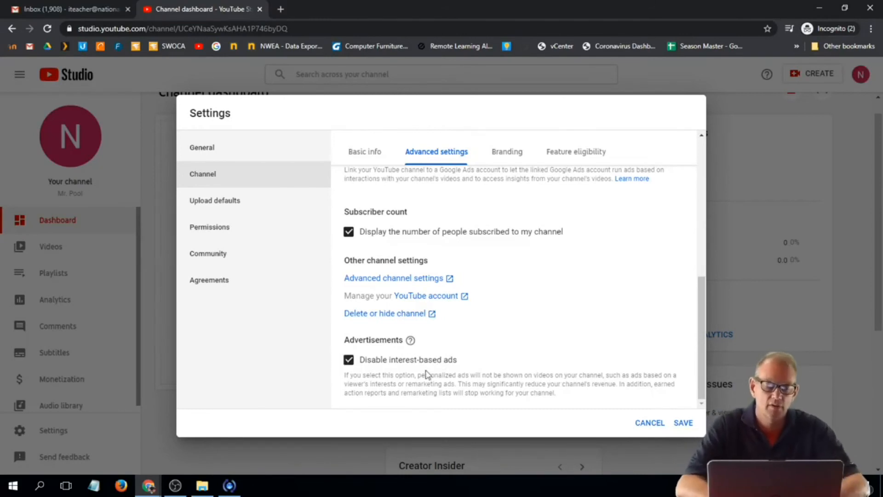
pyautogui.click(683, 424)
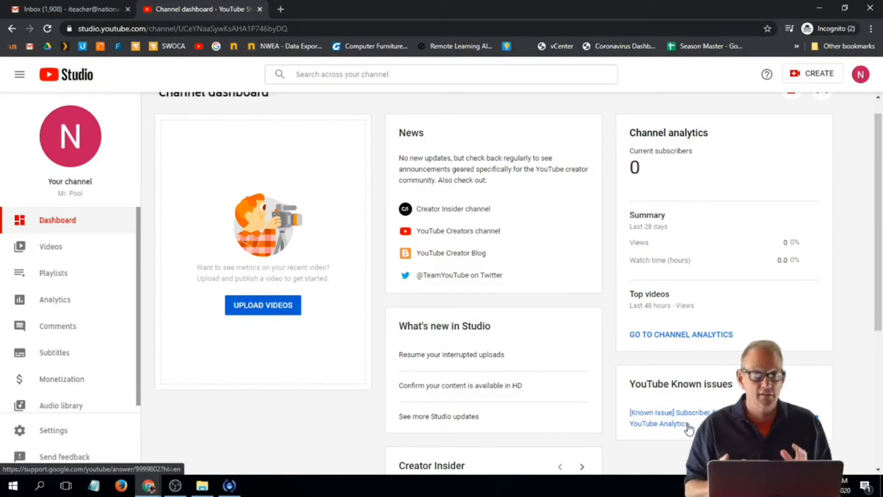
# Step: Close the YouTube Studio tab and reopen YouTube from Gmail's Google apps menu
pyautogui.hotkey('ctrl', 'w')
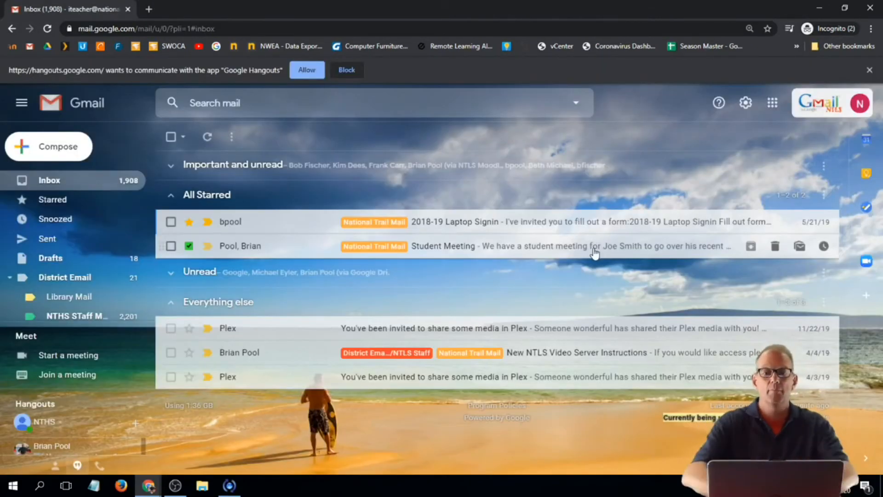
pyautogui.click(772, 102)
pyautogui.click(777, 272)
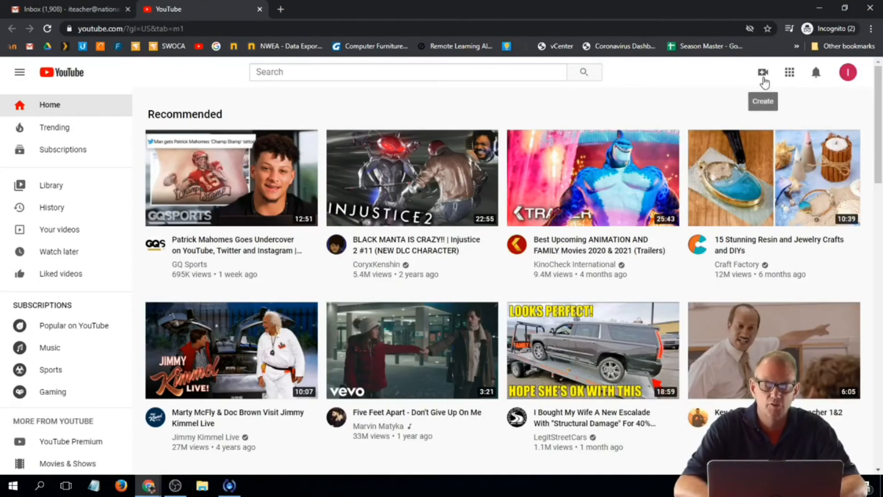
# Step: Choose Upload video from YouTube's Create menu
pyautogui.click(763, 73)
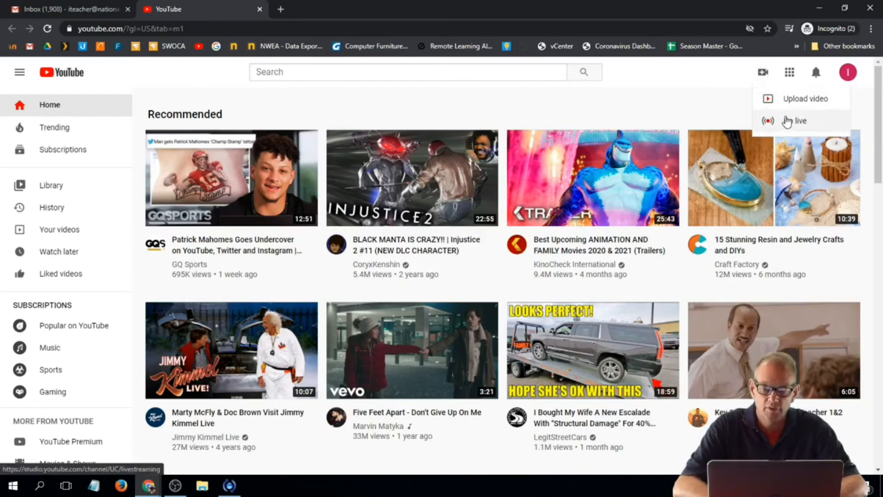
pyautogui.click(786, 99)
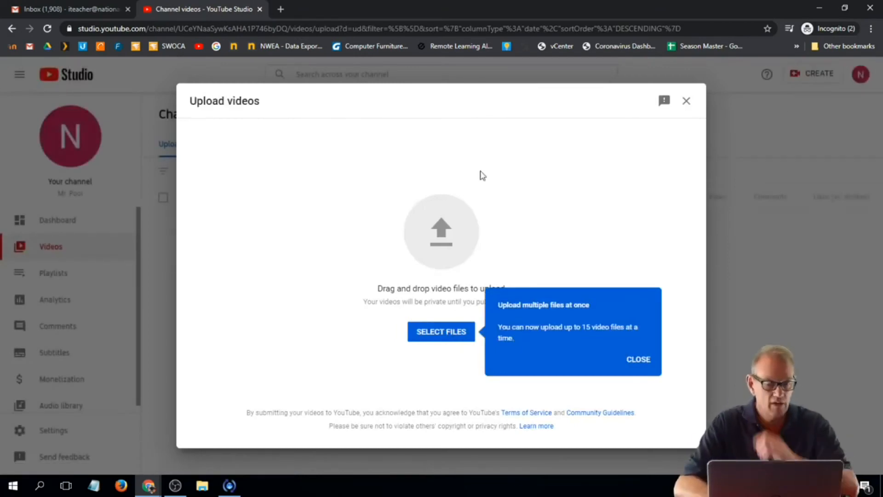
# Step: Upload the Chapter 1.mkv file from the Videos folder
pyautogui.click(446, 243)
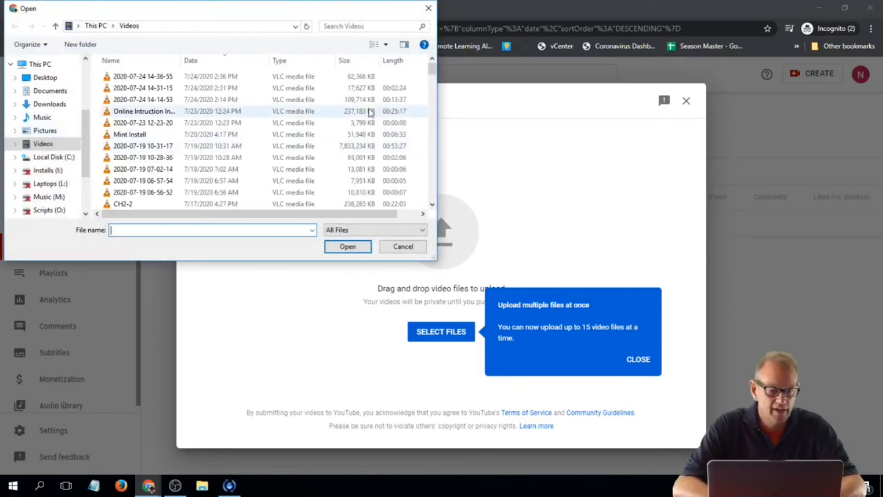
pyautogui.moveTo(432, 70); pyautogui.dragTo(431, 128)
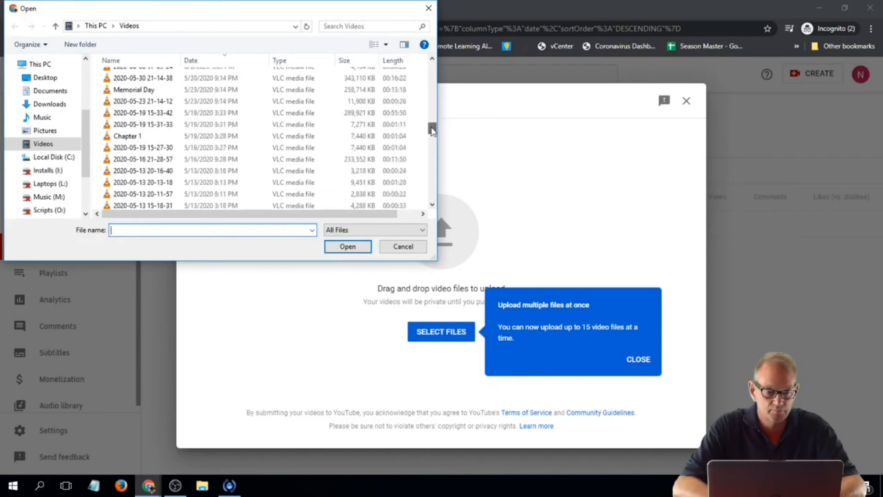
pyautogui.doubleClick(128, 136)
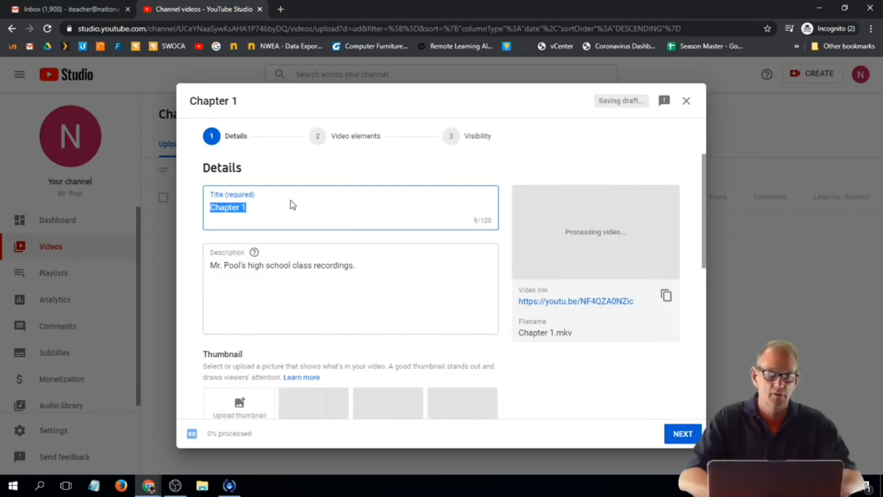
# Step: Extend the video title to 'Chapter 1 - Introduction to Computers'
pyautogui.click(273, 206)
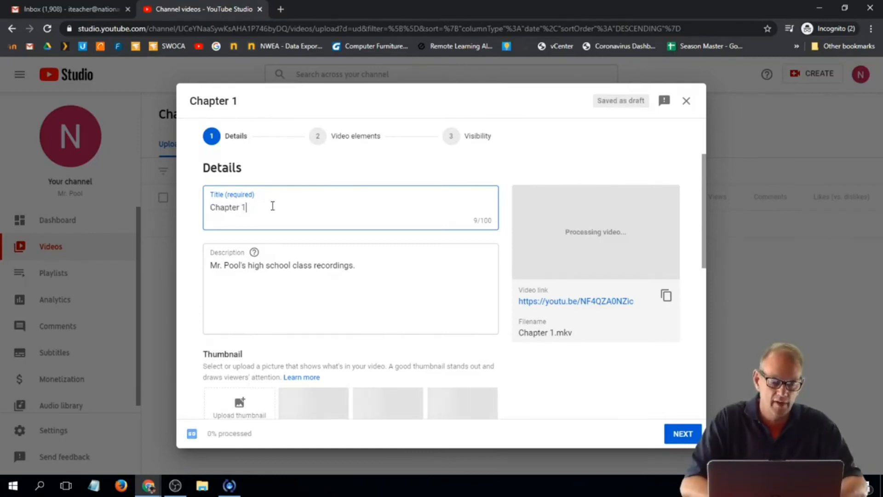
pyautogui.write('- I')
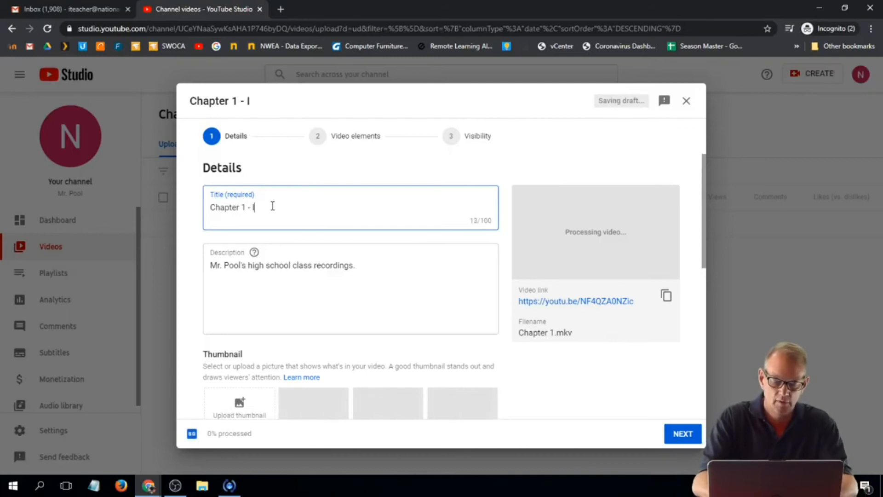
pyautogui.write('ntroduction')
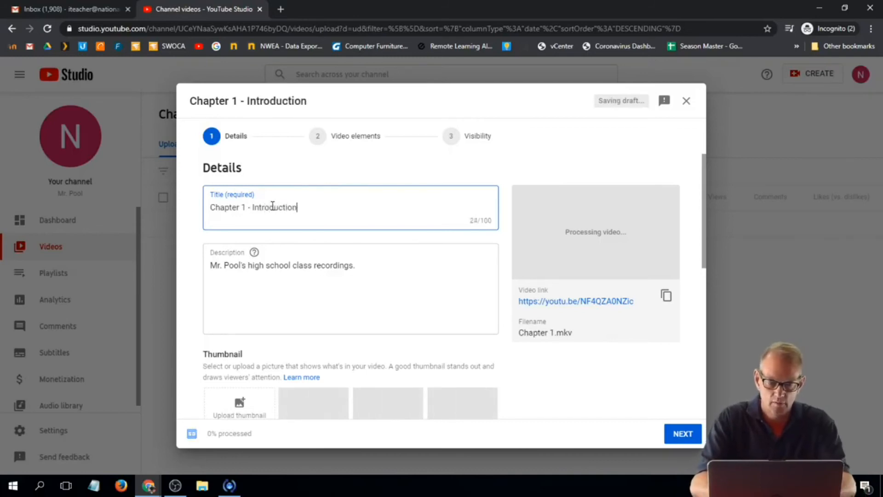
pyautogui.write(' to Computers')
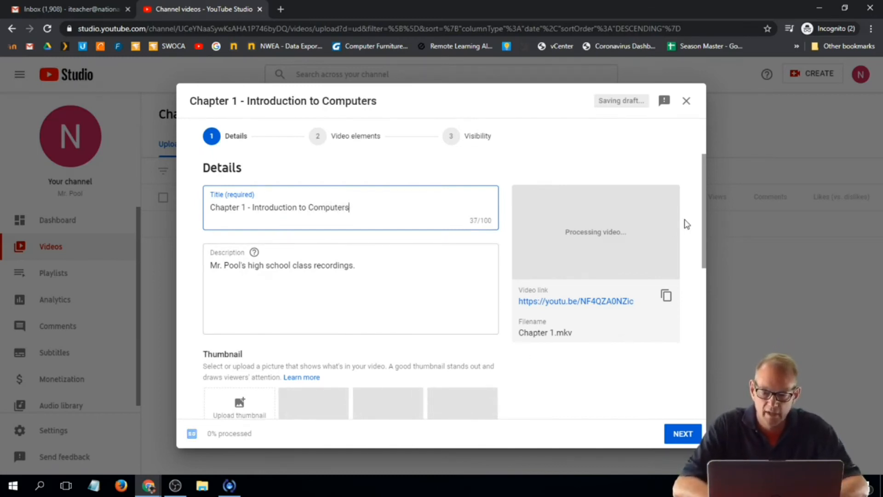
pyautogui.click(703, 219)
# Step: Advance past Details and Video elements to the Visibility step, keeping Unlisted selected
pyautogui.moveTo(704, 219); pyautogui.dragTo(724, 384)
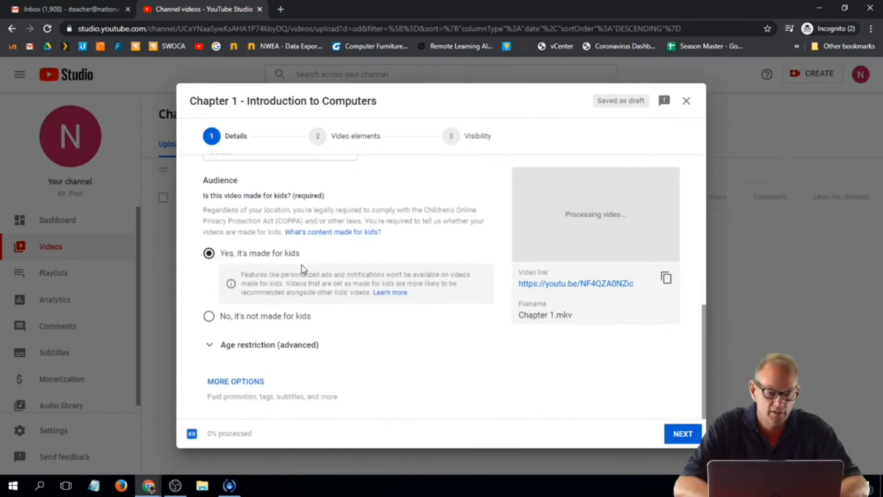
pyautogui.click(690, 437)
pyautogui.click(683, 434)
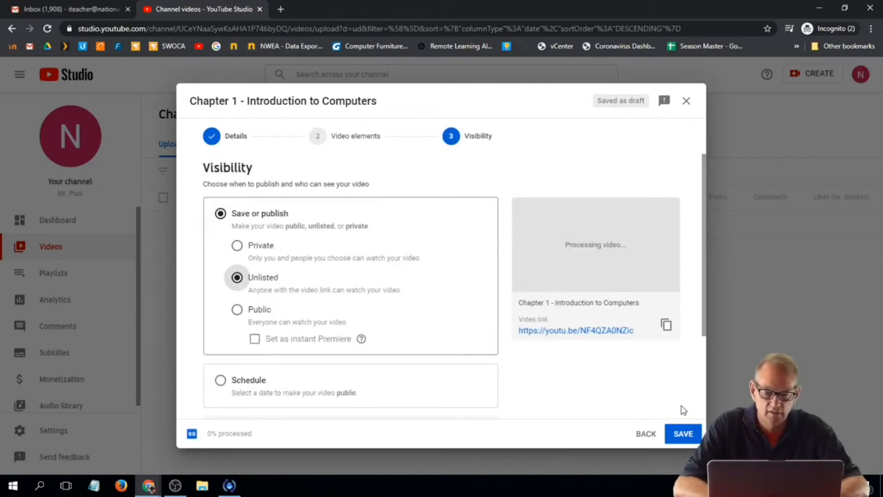
# Step: Save the video as Unlisted, dismiss the processing notice, and check its watch page
pyautogui.click(567, 330)
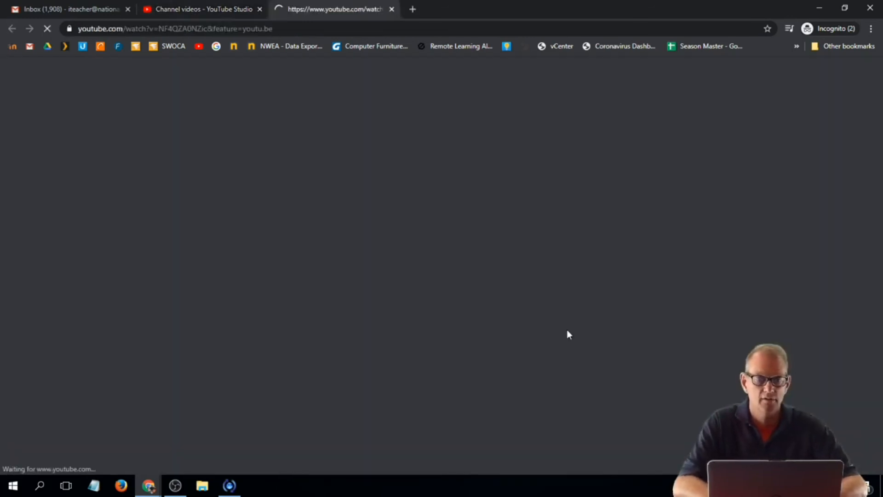
pyautogui.click(223, 6)
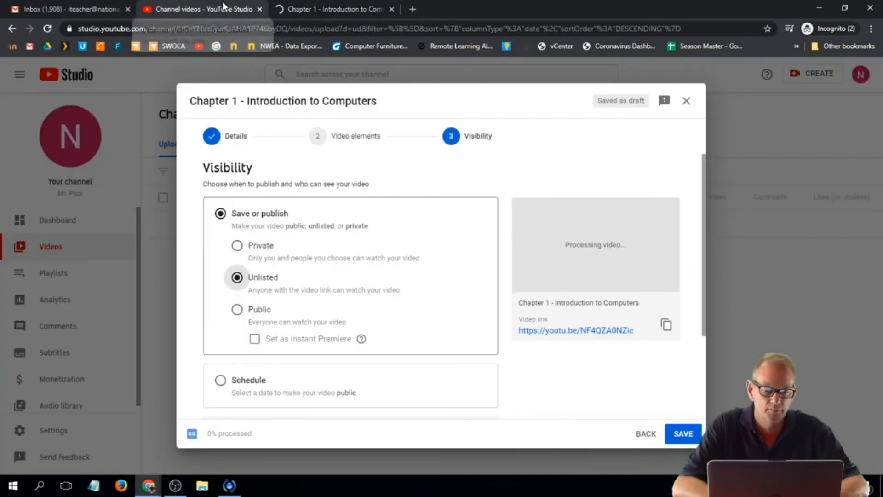
pyautogui.click(690, 434)
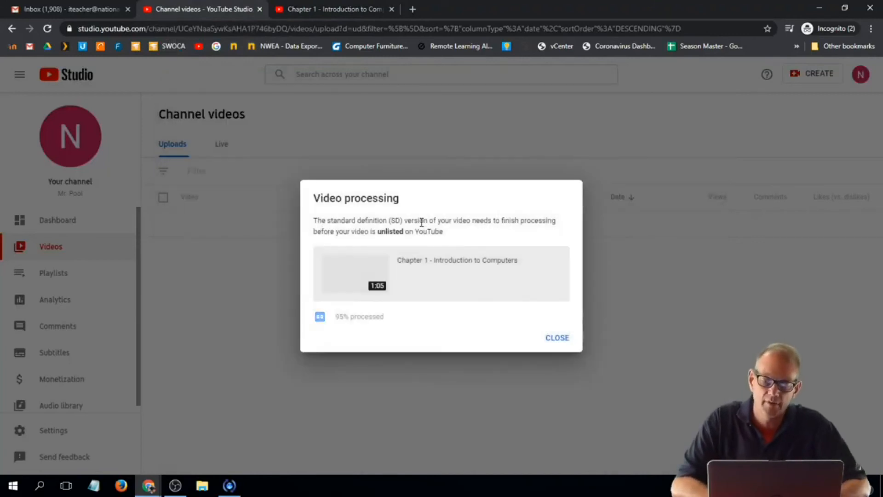
pyautogui.click(558, 346)
pyautogui.click(344, 6)
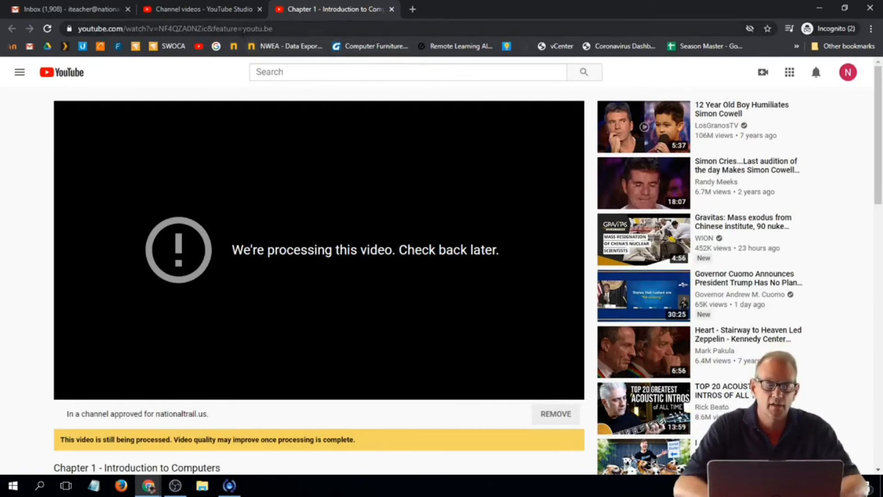
pyautogui.click(211, 8)
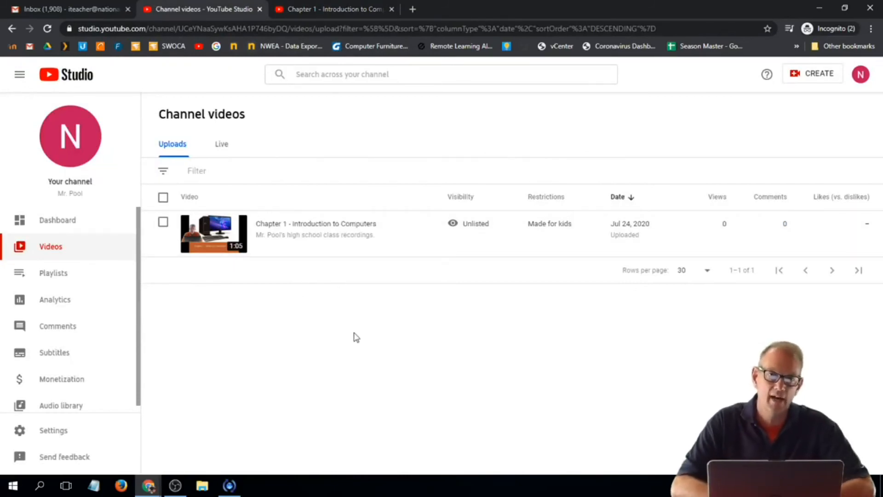
# Step: Copy the unlisted video's watch-page URL and open the Moodle dashboard in a new tab
pyautogui.moveTo(371, 238)
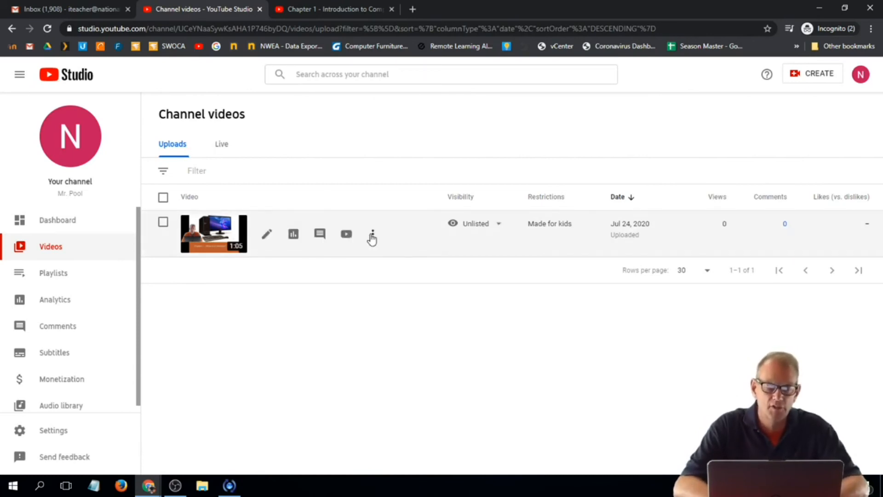
pyautogui.click(348, 234)
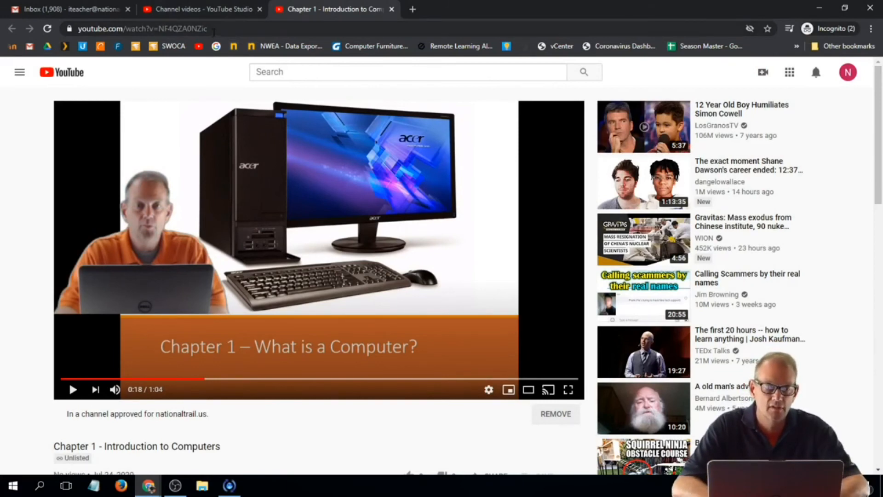
pyautogui.click(265, 30)
pyautogui.hotkey('ctrl', 'c')
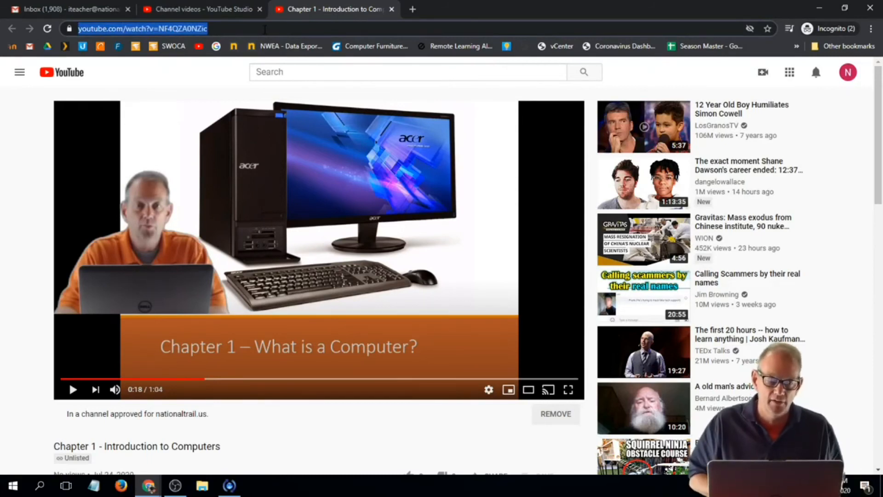
pyautogui.click(413, 10)
pyautogui.click(11, 48)
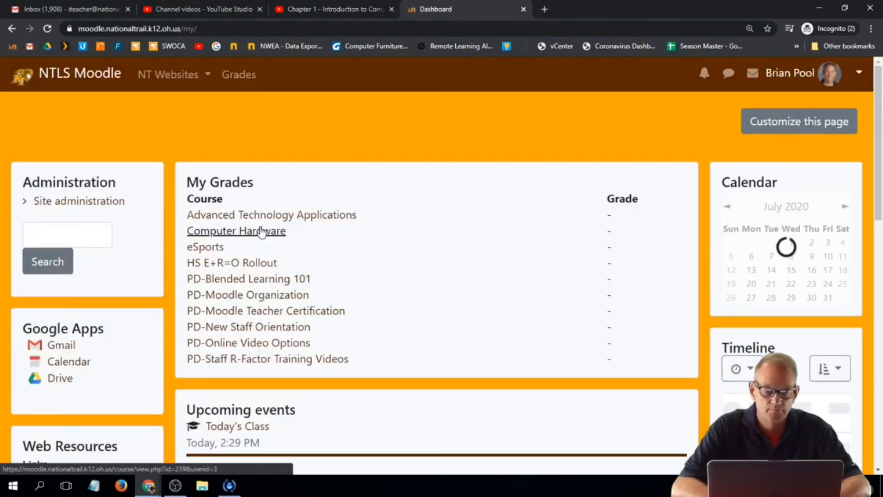
# Step: Open the Advanced Technology Applications July 2020 calendar and start a new event
pyautogui.click(260, 215)
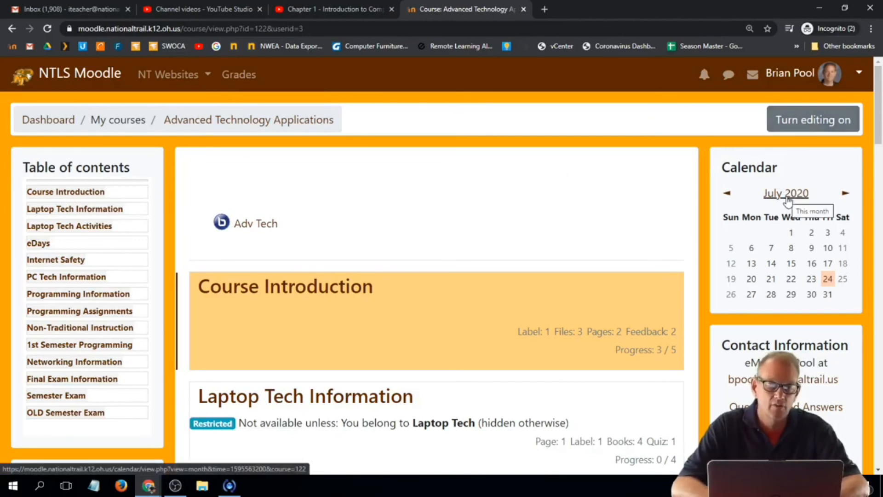
pyautogui.click(788, 195)
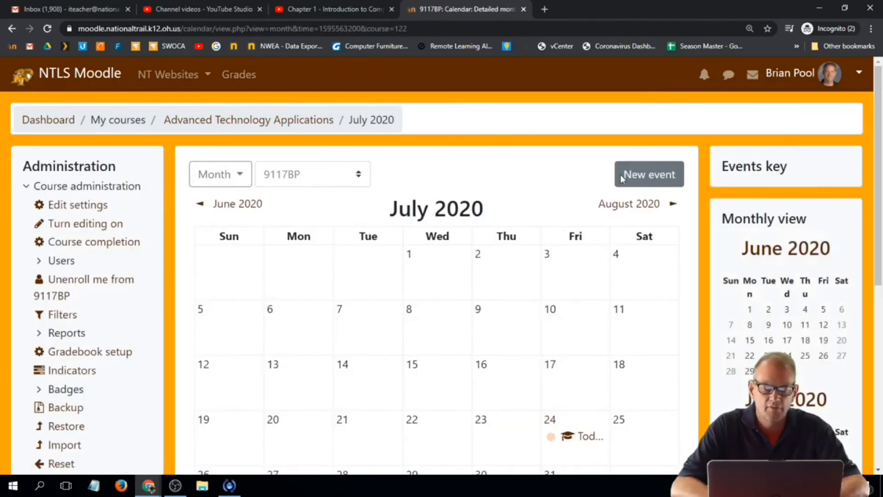
pyautogui.click(648, 176)
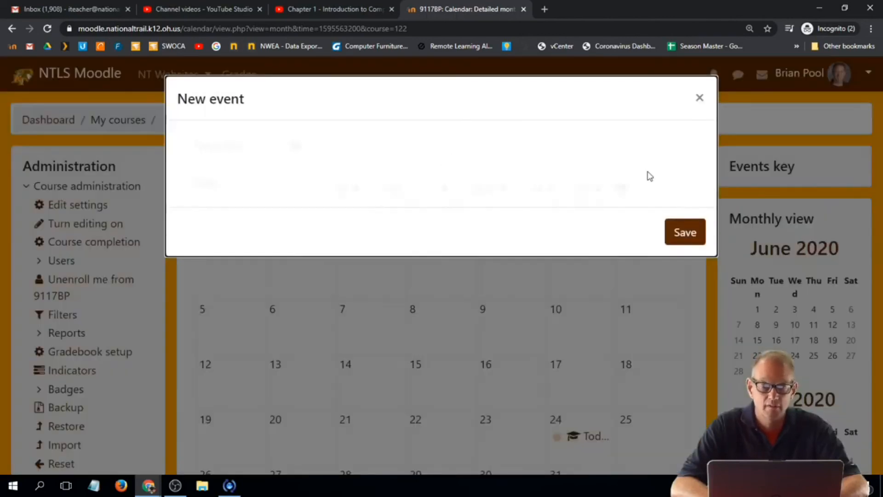
# Step: Create the July 24 'Ch 1 Introduction' event with the YouTube link as its description
pyautogui.click(357, 145)
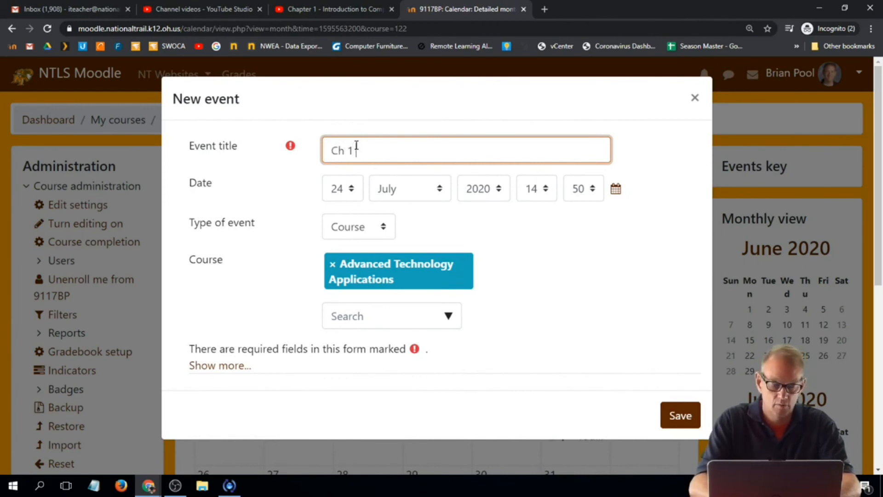
pyautogui.write('troduction')
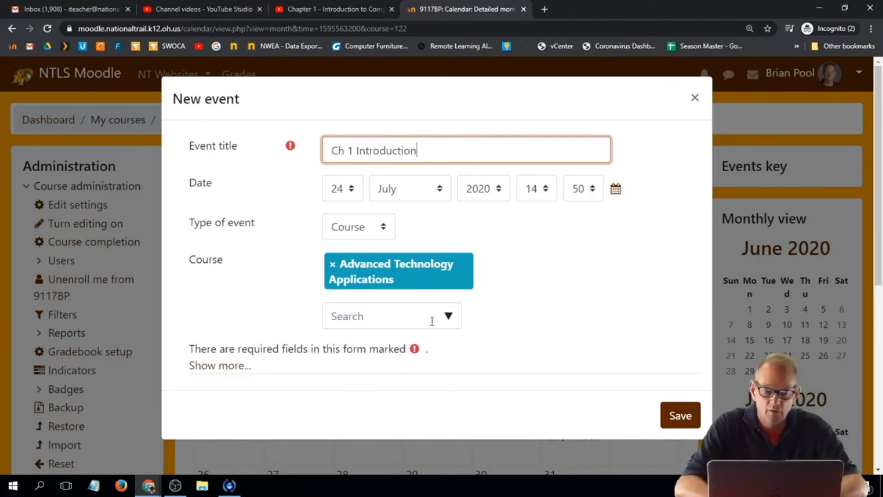
pyautogui.click(219, 366)
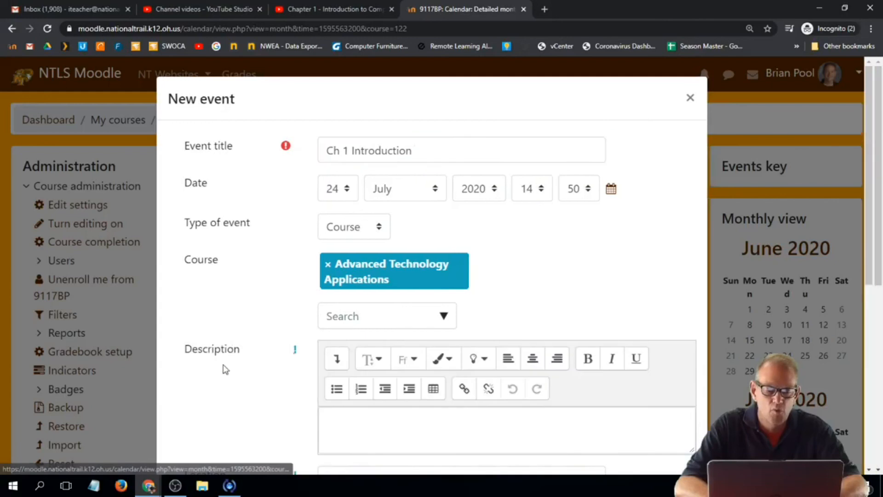
pyautogui.click(480, 433)
pyautogui.hotkey('ctrl', 'v')
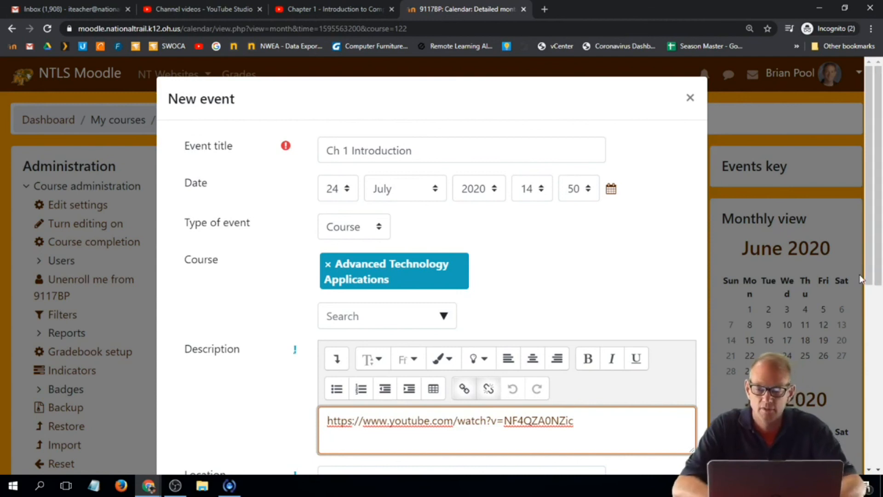
pyautogui.moveTo(864, 271); pyautogui.dragTo(876, 460)
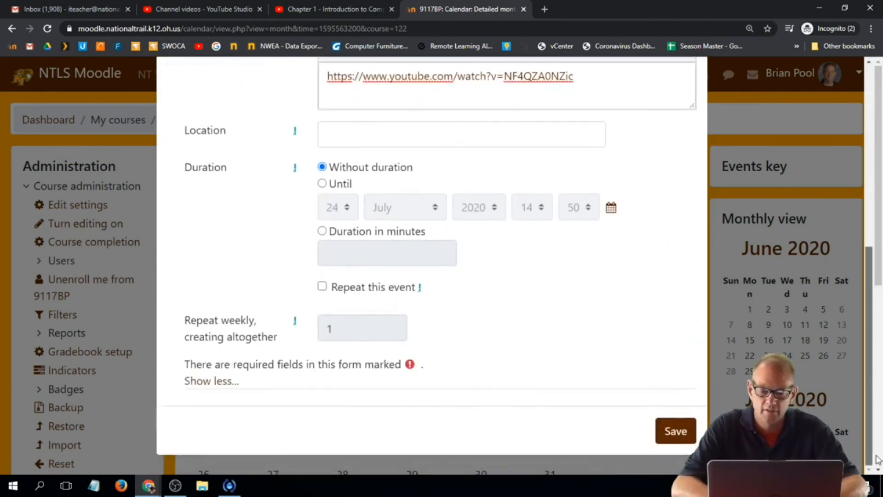
pyautogui.click(679, 431)
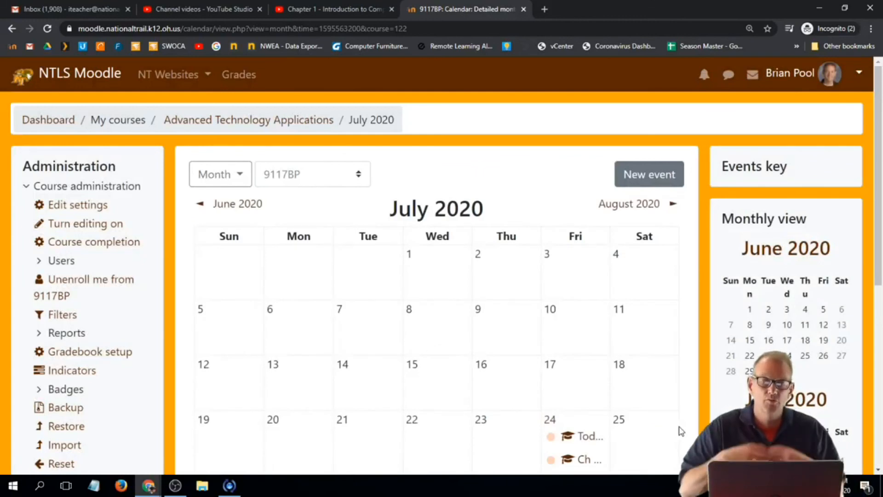
pyautogui.click(584, 460)
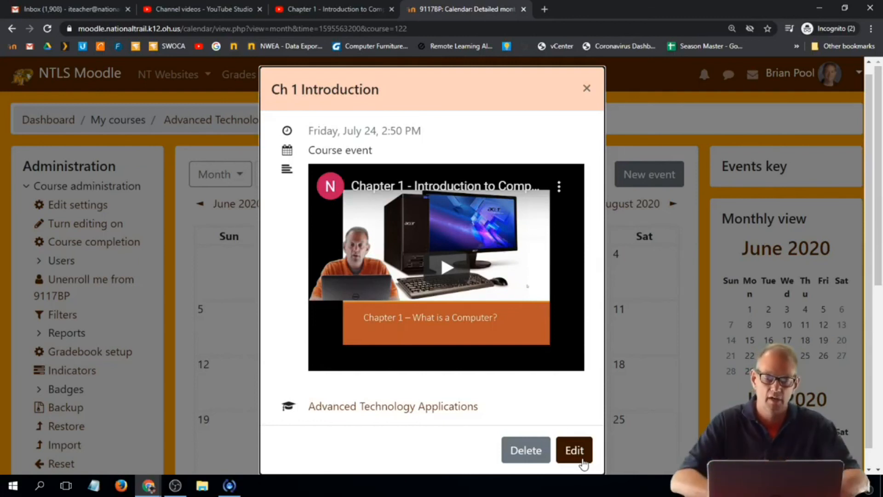
pyautogui.click(587, 89)
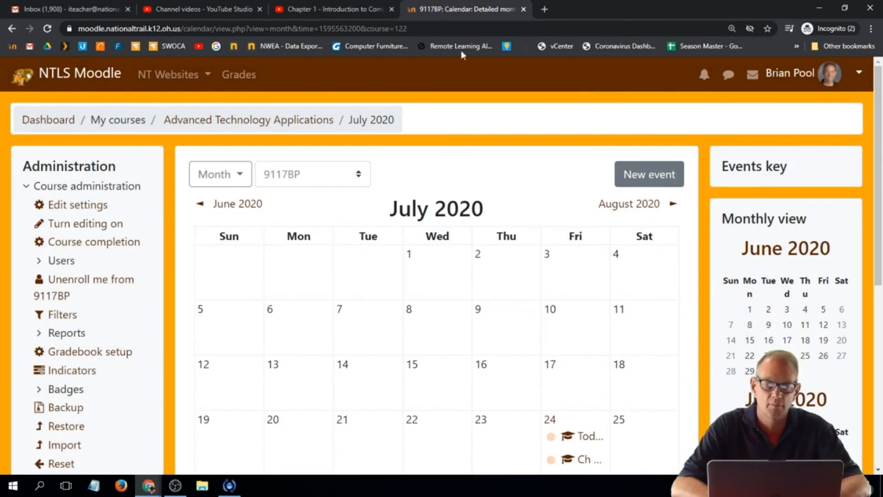